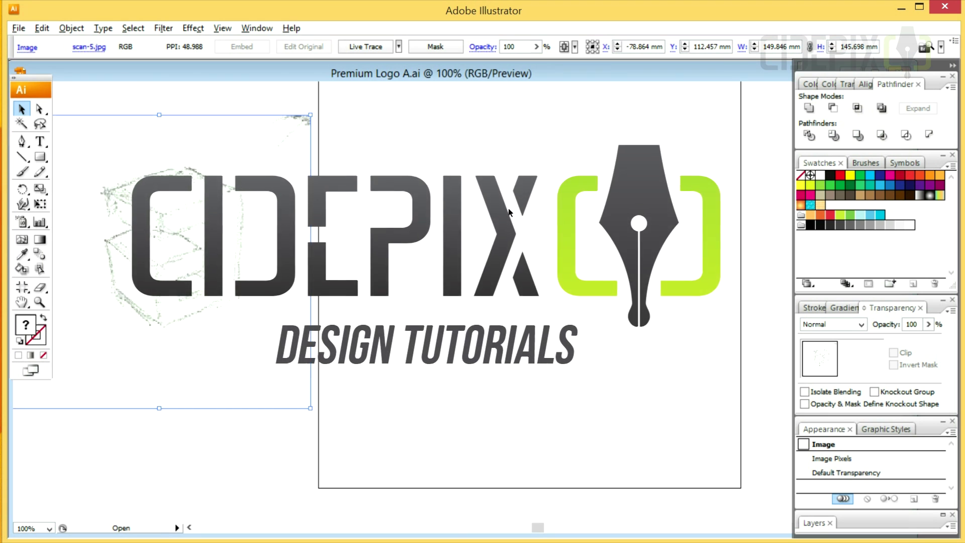
Lock the layer holding the scanned sketch and create a new layer above it
left_click(866, 515)
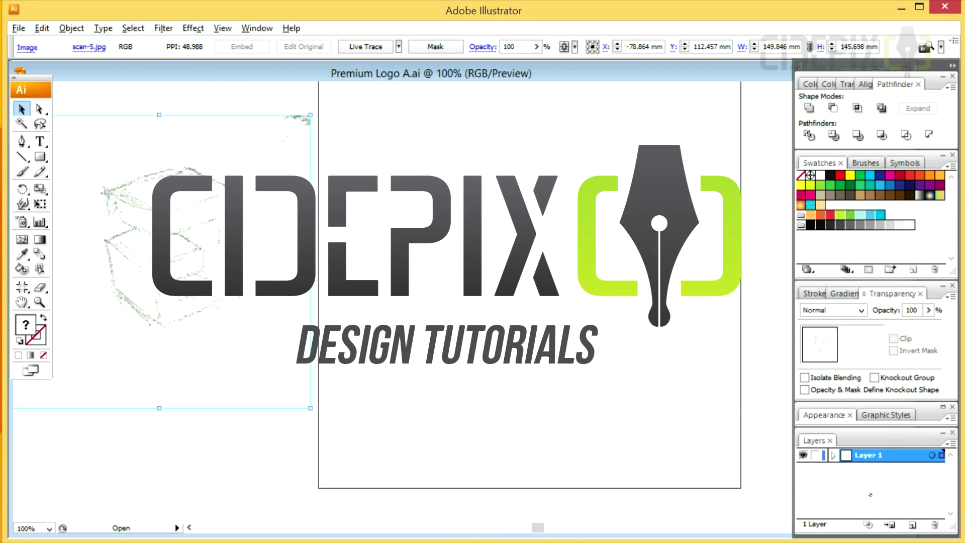
left_click(815, 456)
left_click(912, 524)
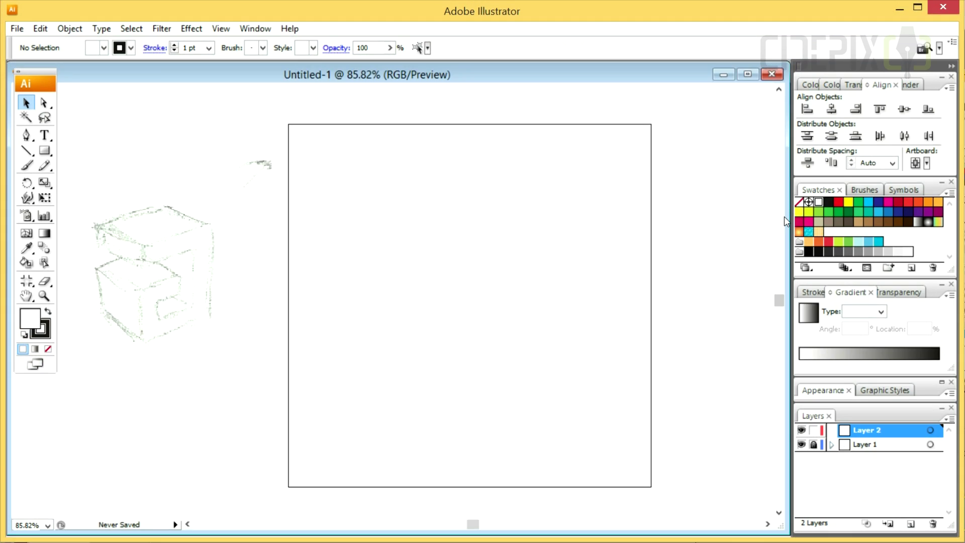
Draw an unfilled rectangle about 68 mm wide and 84 mm high in the artboard's upper left area
left_click(799, 202)
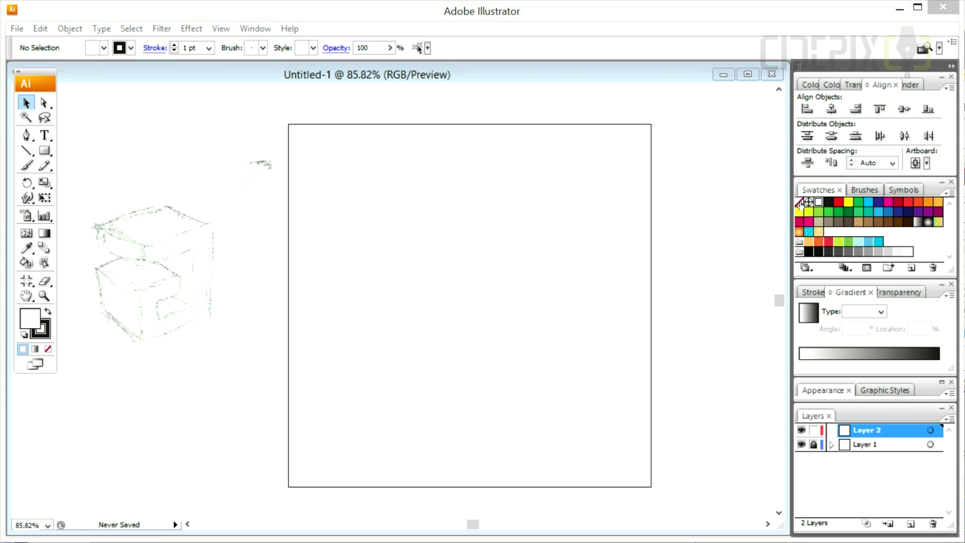
left_click(45, 151)
left_click_drag(354, 180, 470, 326)
Draw a horizontal line across the rectangle's middle and align both objects by their vertical centers
left_click(26, 150)
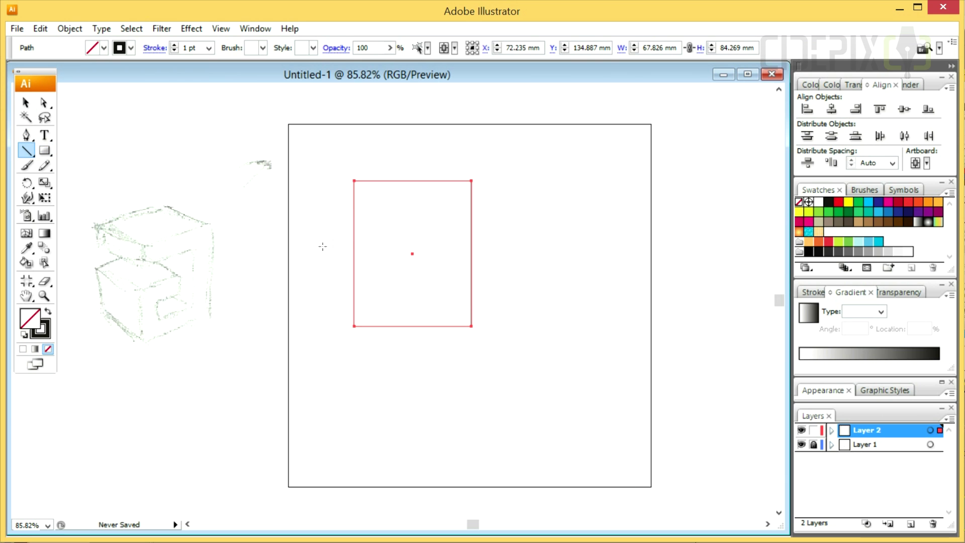
left_click_drag(308, 248, 521, 249)
left_click(26, 102)
left_click_drag(351, 157, 509, 350)
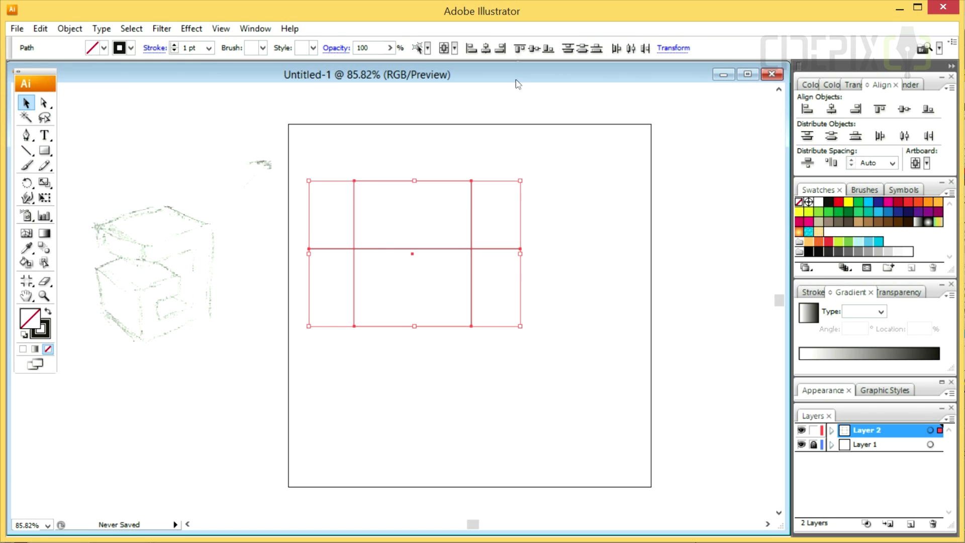
left_click(533, 49)
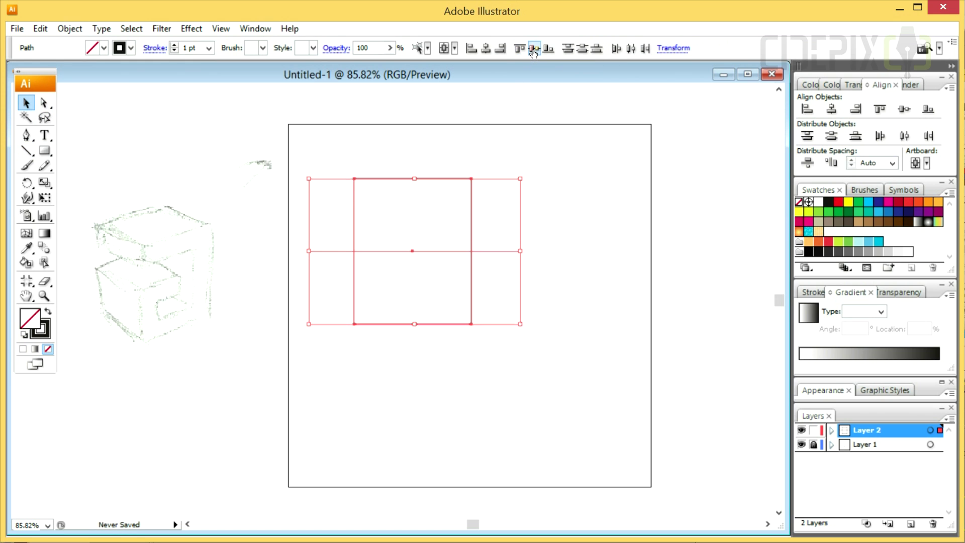
Shift the horizontal line left so it ends inside the rectangle, and split both paths with Pathfinder Divide
left_click(547, 178)
left_click_drag(418, 251, 366, 251)
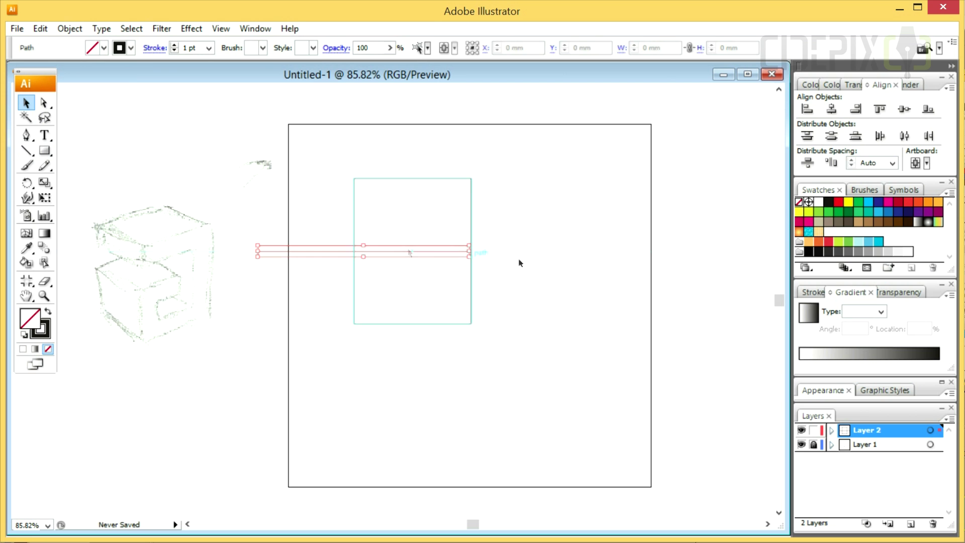
left_click(470, 264, "shift")
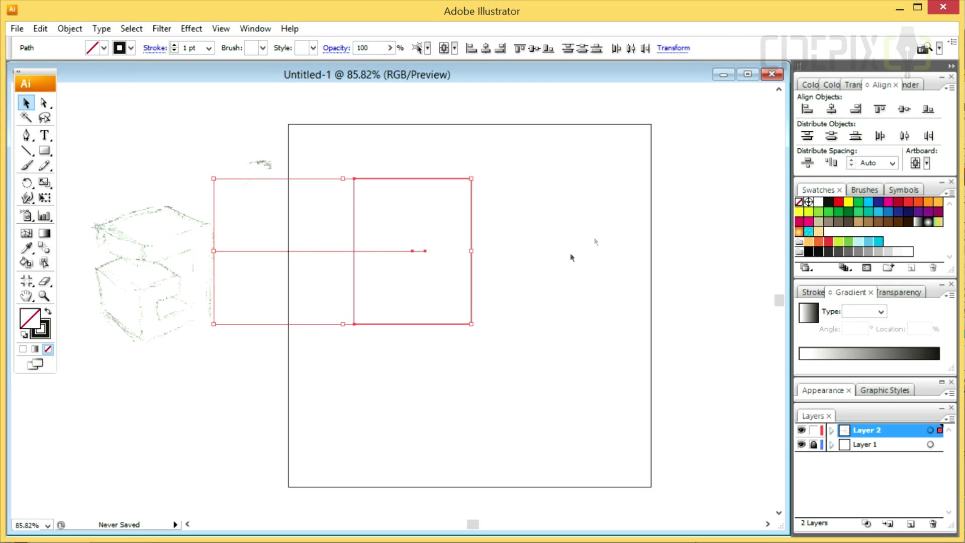
left_click(911, 86)
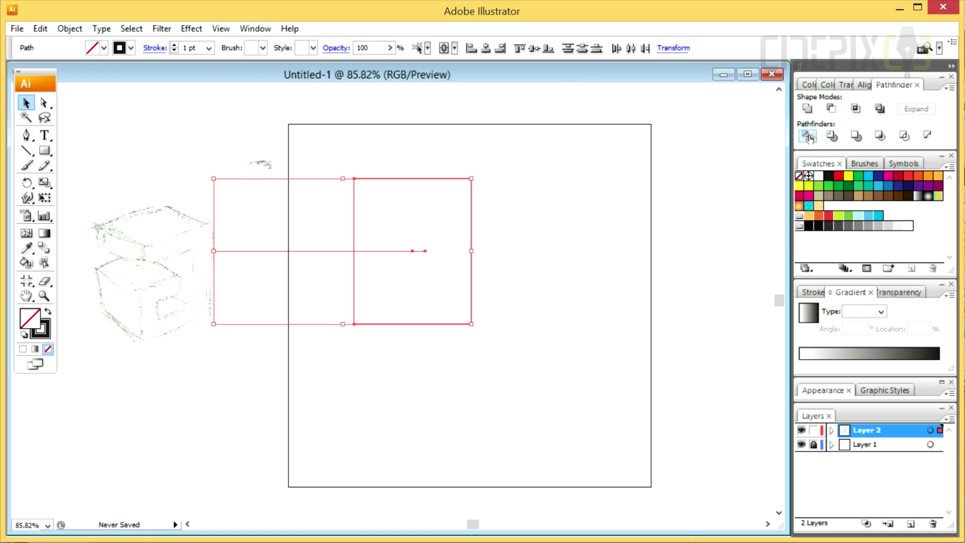
left_click(807, 136)
Delete the upper half of the rectangle's left edge and the line's overhang to leave an open letter "a" path
left_click(44, 102)
left_click_drag(334, 203, 380, 222)
key("Delete")
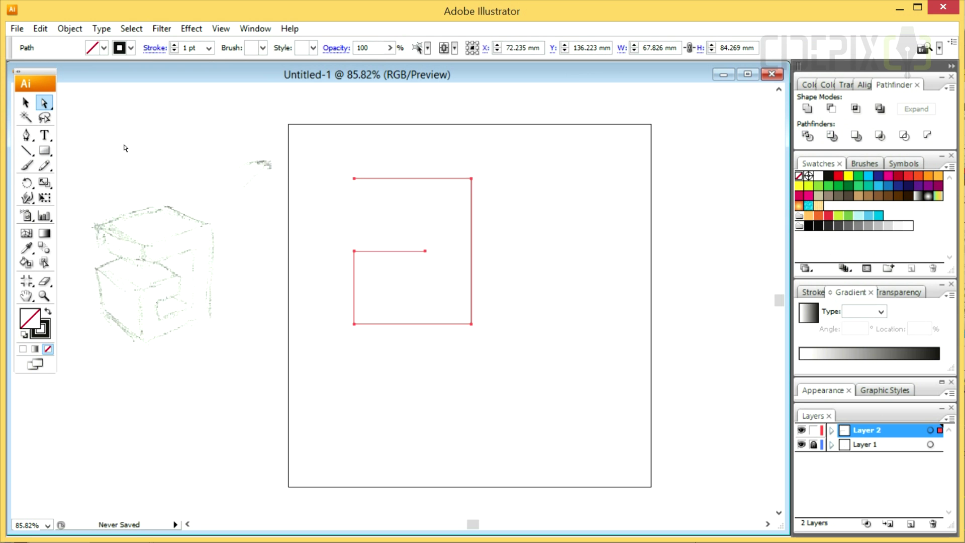
Select the whole "a" path and set its stroke weight to 54 pt
left_click(25, 103)
left_click(267, 163)
left_click_drag(541, 152, 236, 421)
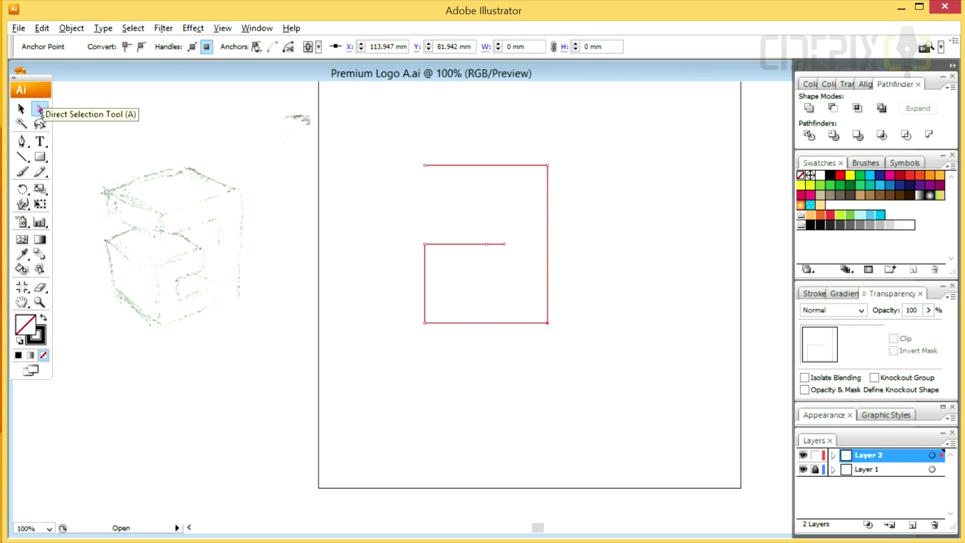
left_click(21, 108)
left_click_drag(574, 161, 499, 284)
left_click(813, 293)
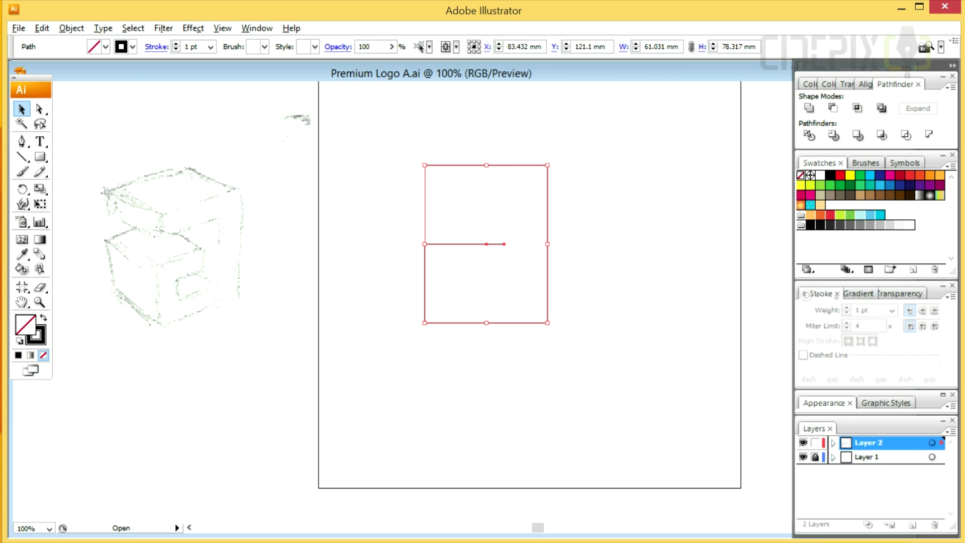
key("Up")
key("Up")
key("Up")
key("shift+Up")
key("shift+Up")
key("shift+Up")
key("shift+Up")
key("shift+Up")
key("shift+Up")
key("Return")
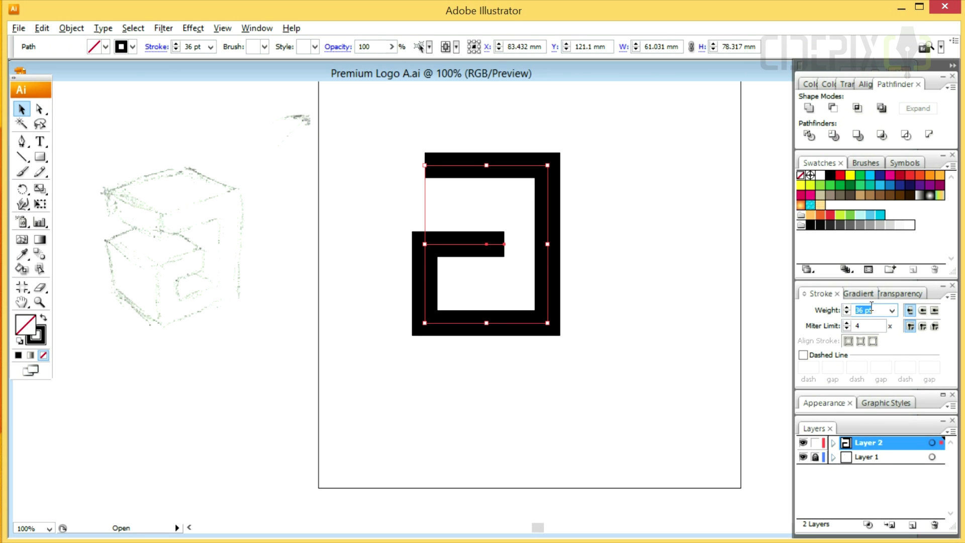
type("54")
key("Return")
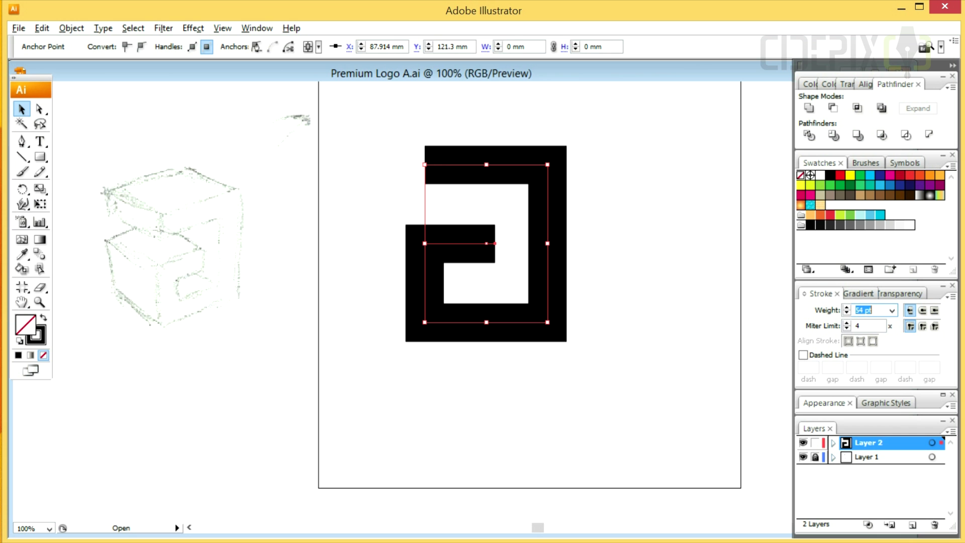
Expand the thick stroke into a filled shape and align the left-end anchors of the upper arm and bowl flush left
left_click(44, 29)
mouse_move(71, 28)
left_click(41, 179)
left_click(556, 226)
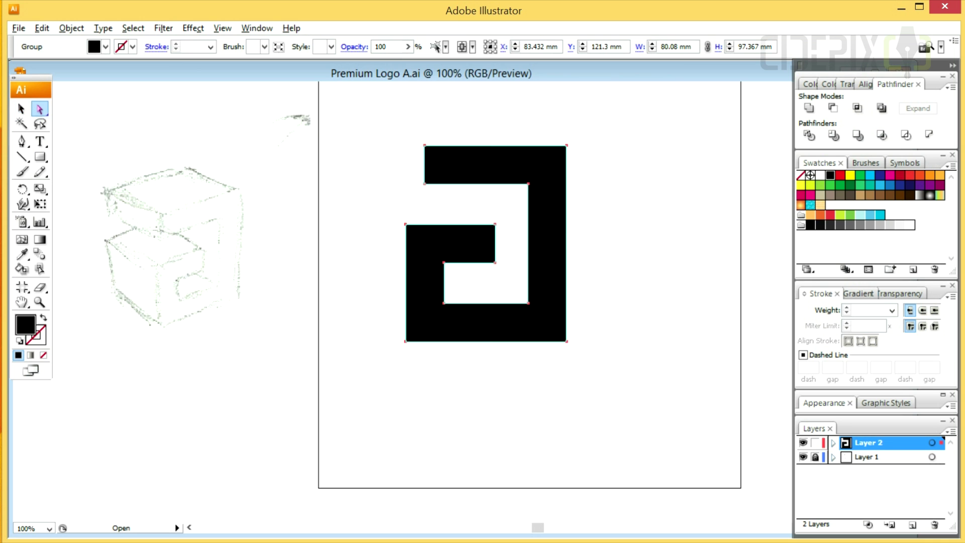
left_click_drag(377, 123, 453, 240)
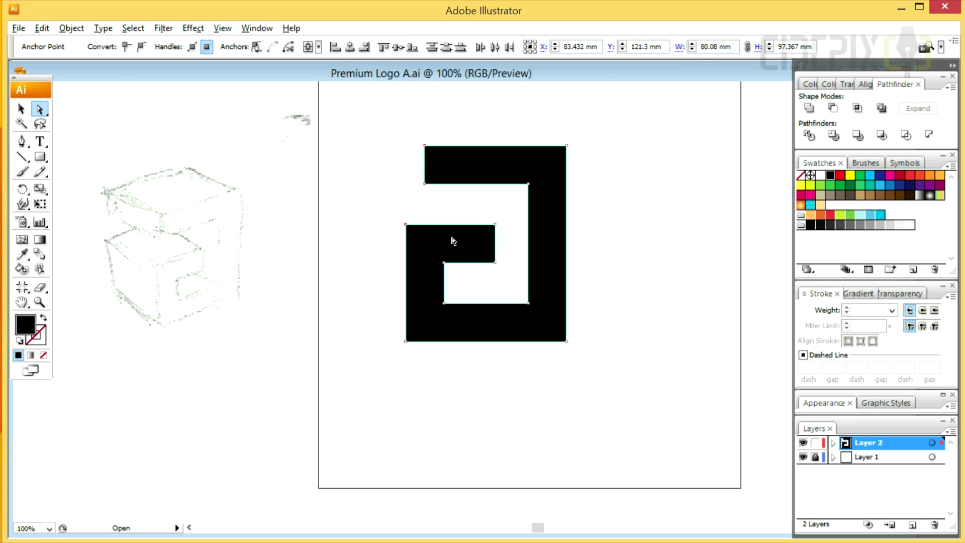
left_click(335, 49)
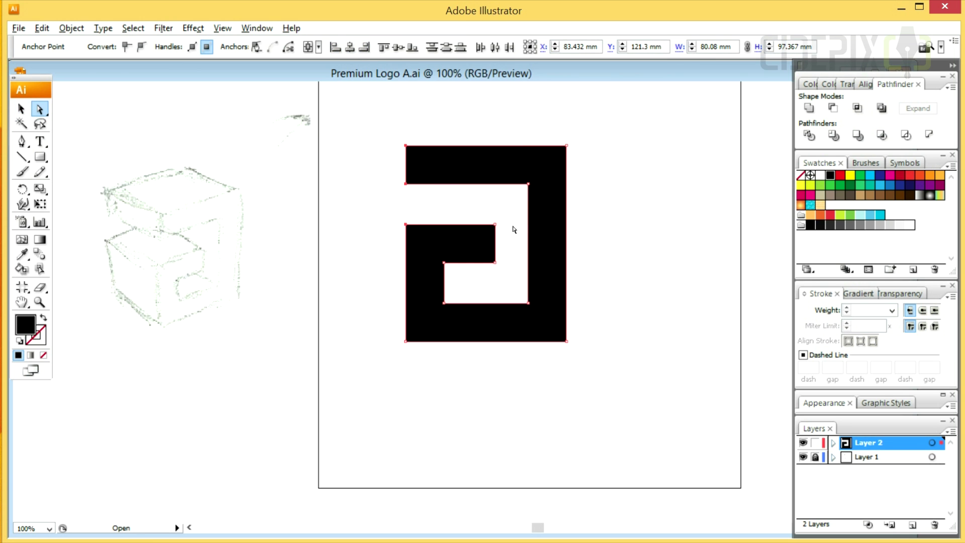
Move the "a" shape to the middle of the artboard and fill it with white
key("v")
key("ctrl+minus")
left_click_drag(512, 220, 548, 235)
left_click(820, 176)
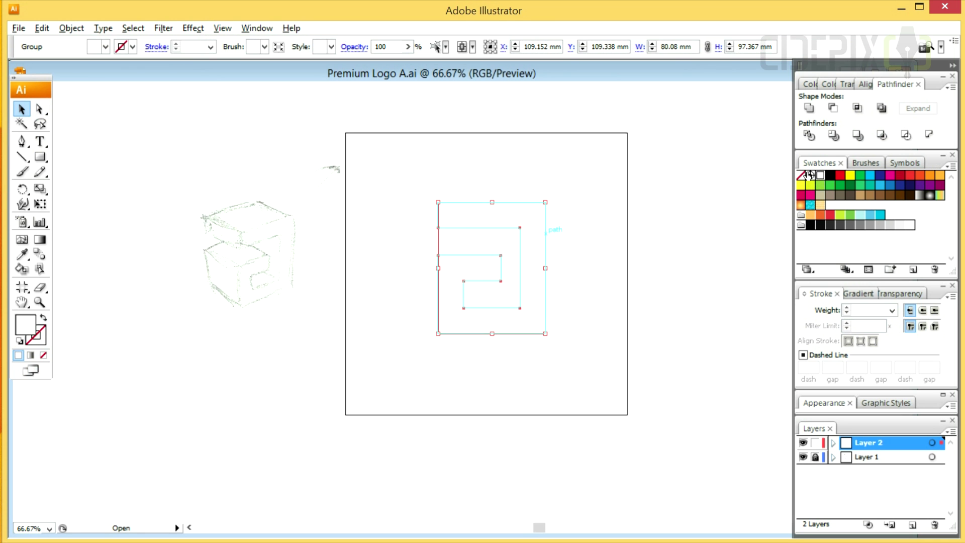
Add a previewed 3D Extrude & Bevel effect with 246 pt depth, 80° perspective and a custom rotation of -27°, -35°, 15°
left_click(192, 28)
mouse_move(191, 108)
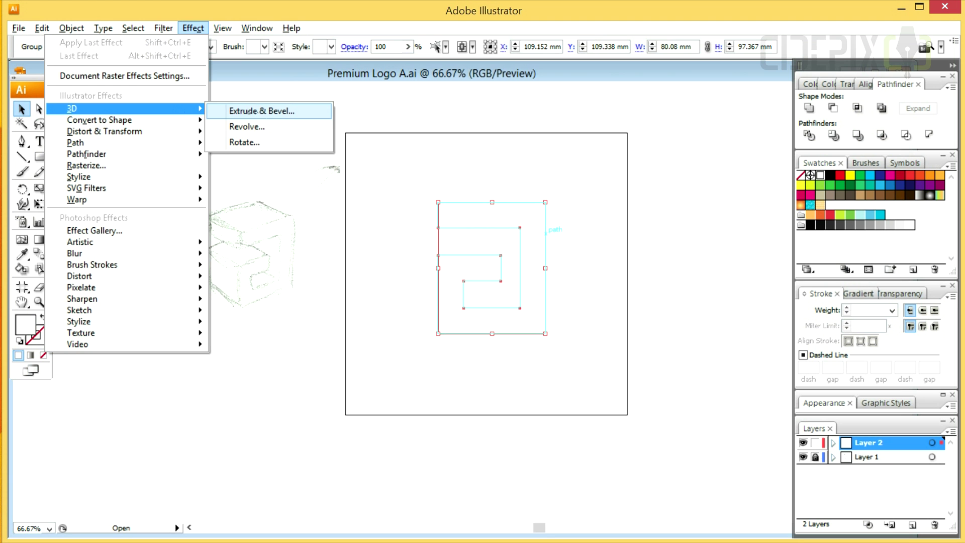
left_click(261, 110)
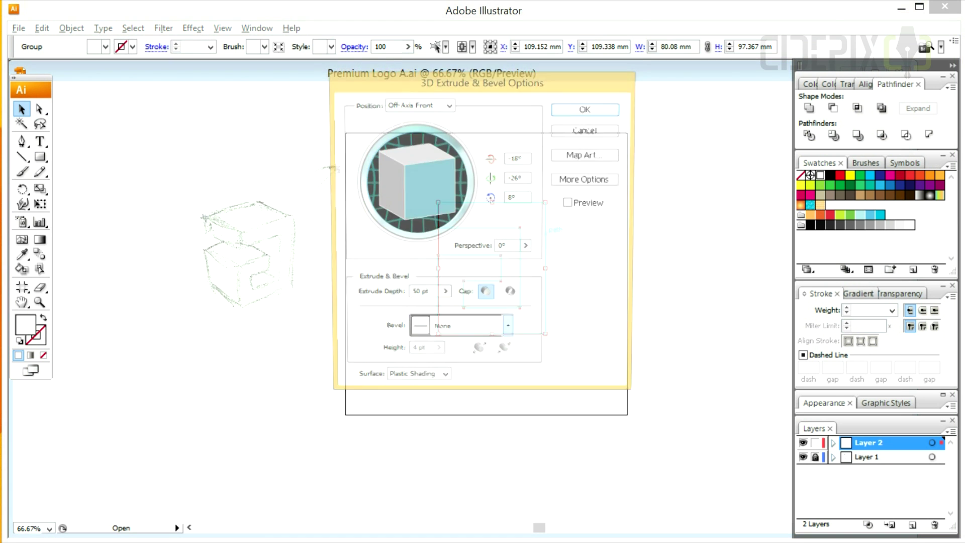
left_click_drag(536, 83, 799, 118)
mouse_move(676, 232)
left_mouse_down()
mouse_move(693, 239)
mouse_move(679, 235)
left_mouse_up()
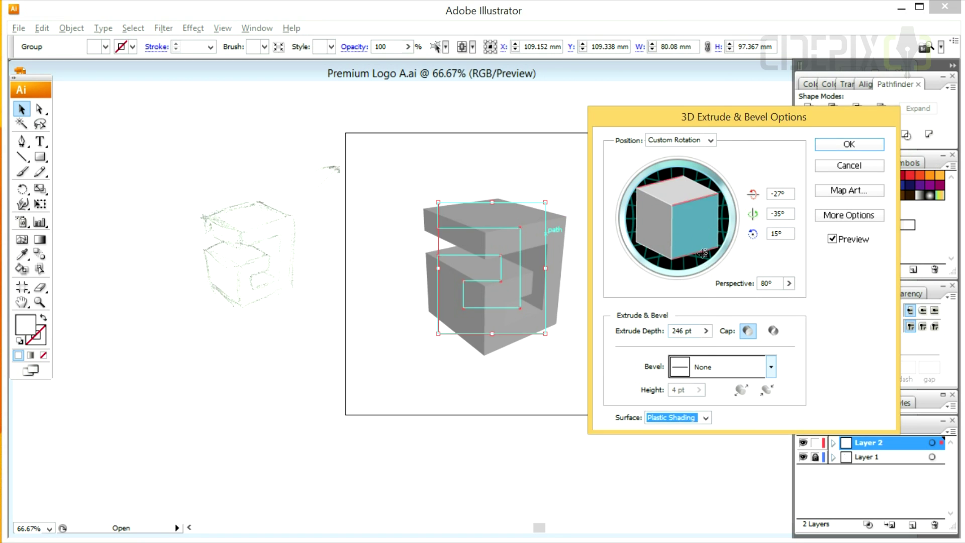
Complete the 3D effect with surface lights at the sphere's lower right and lower left, rotation -30°, -36°, 18° and 70° perspective
left_click(848, 216)
left_click_drag(649, 448, 658, 458)
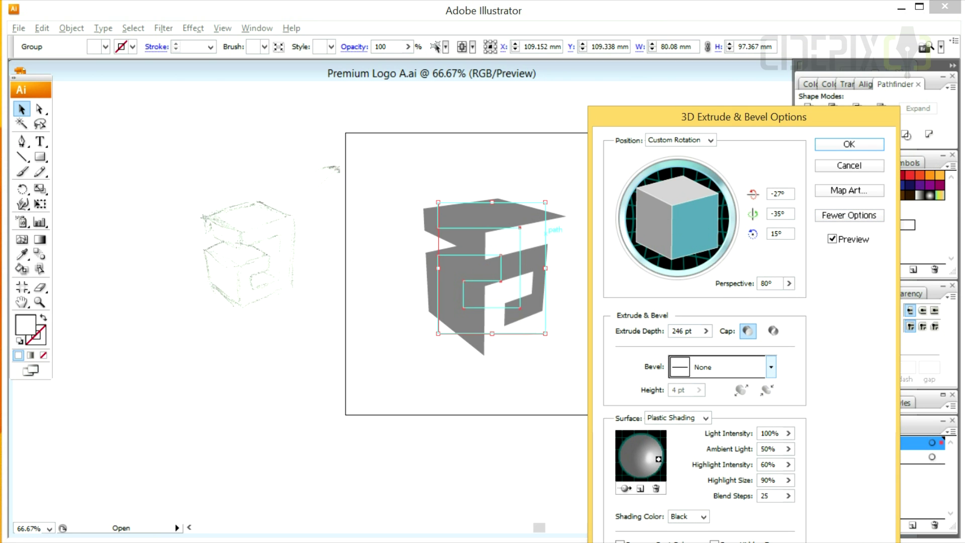
left_click_drag(659, 211, 666, 217)
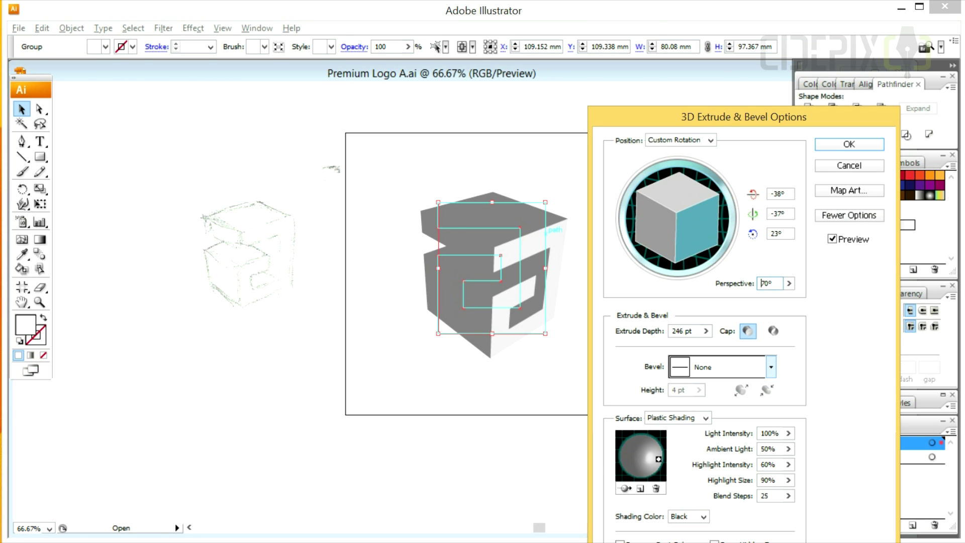
left_click(833, 239)
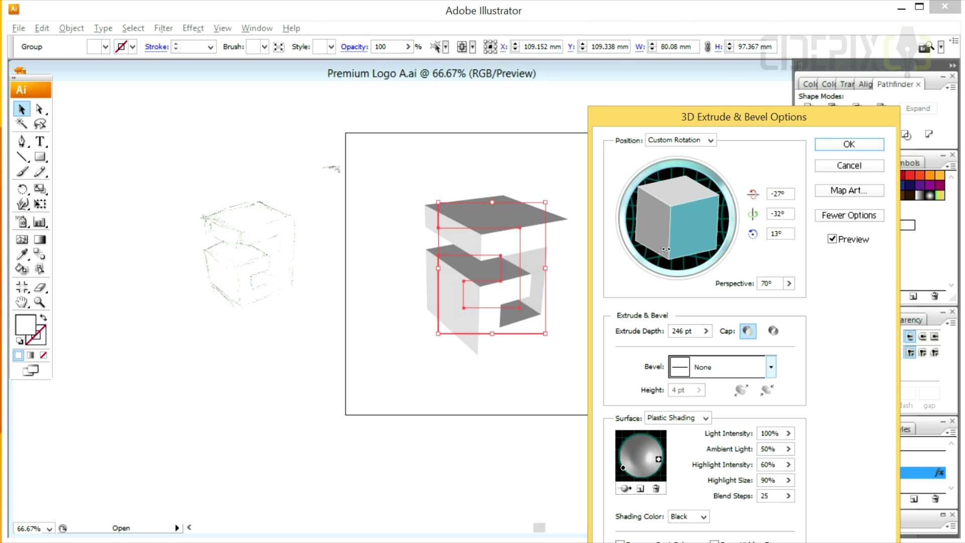
left_click_drag(643, 238, 643, 238)
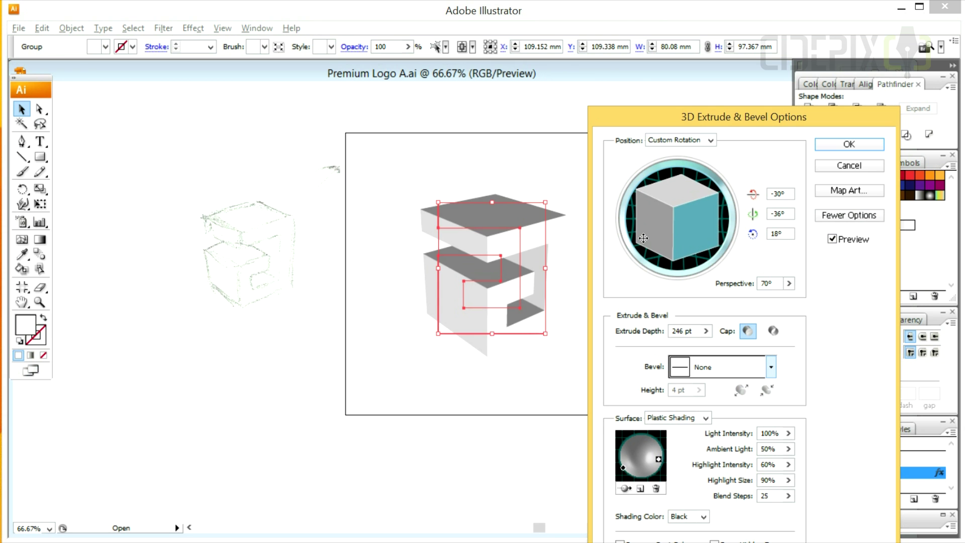
left_click(849, 144)
Place a spare copy of the 3D shape outside the artboard, to its right
left_click_drag(490, 257, 852, 205)
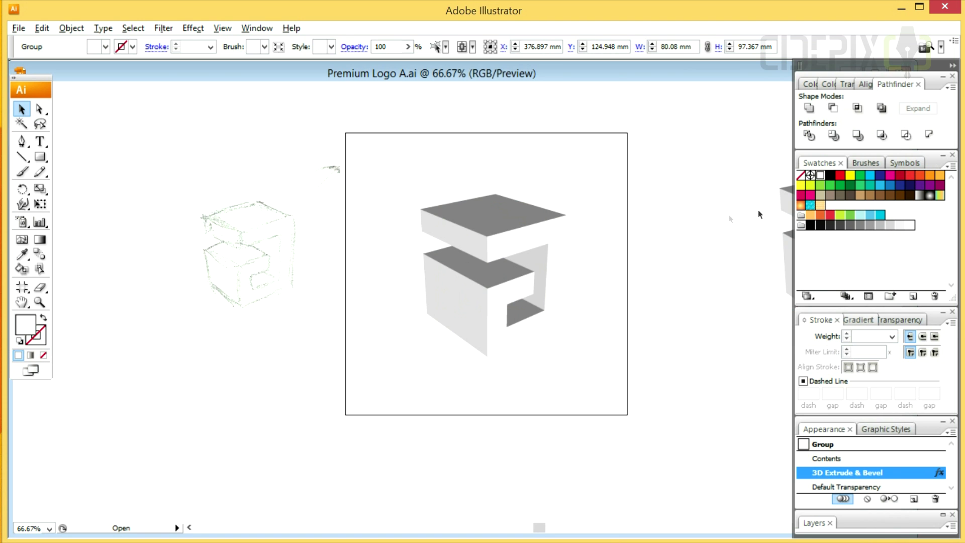
left_click_drag(782, 201, 670, 237)
key("ctrl+z")
left_click_drag(723, 211, 772, 211)
left_click_drag(545, 262, 590, 260)
Expand the appearance of the 3D shape on the artboard into editable faces
left_click(517, 251)
left_click(34, 29)
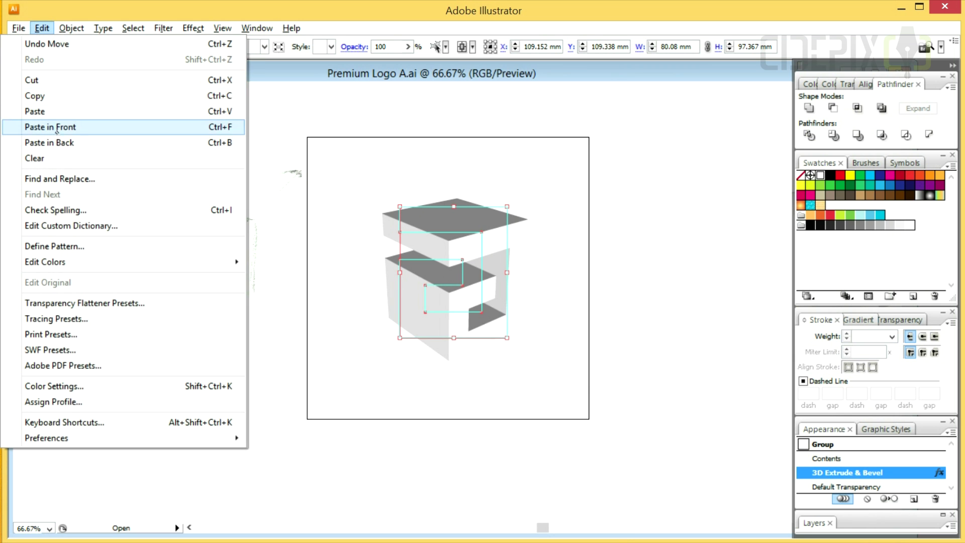
mouse_move(71, 28)
left_click(71, 194)
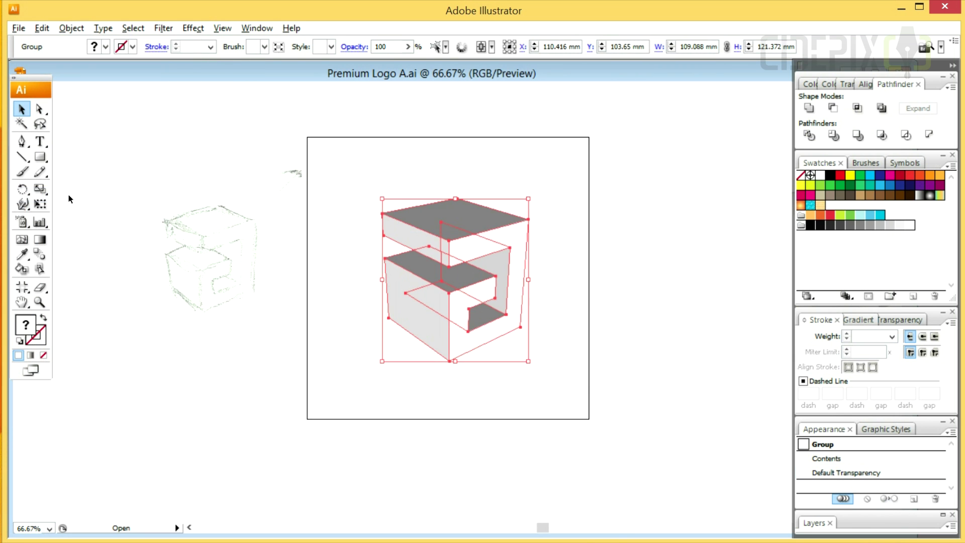
Fill all the expanded faces with black and the front "a"-shaped face with red
left_click(829, 176)
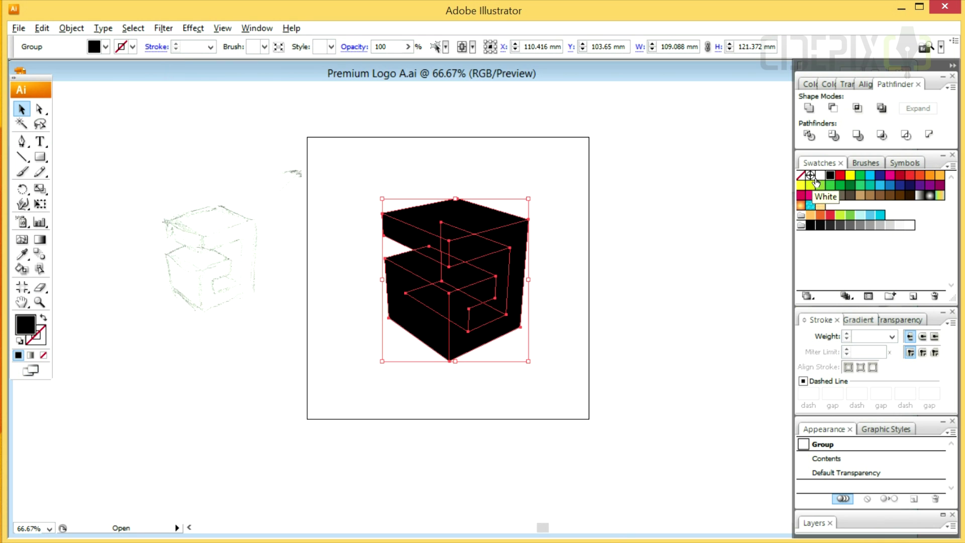
left_click(39, 109)
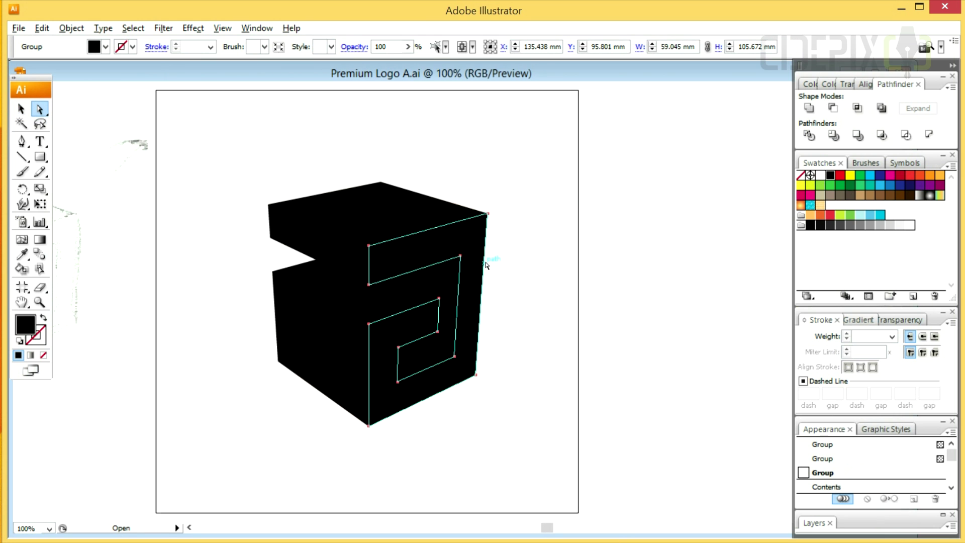
left_click(839, 176)
Fill the two outer left side faces and the inner vertical face of the "a" with yellow
left_click(340, 254)
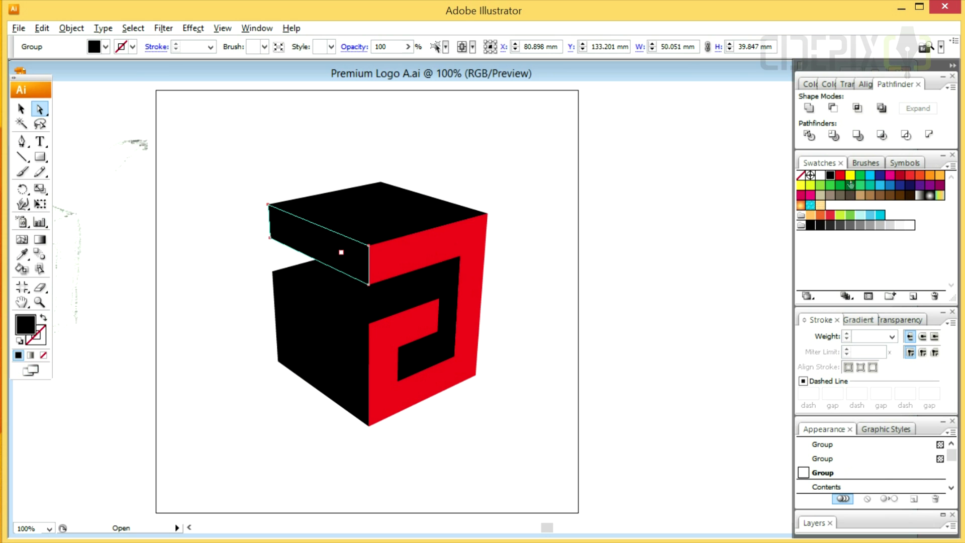
left_click(849, 174)
left_click(361, 303)
left_click(445, 295)
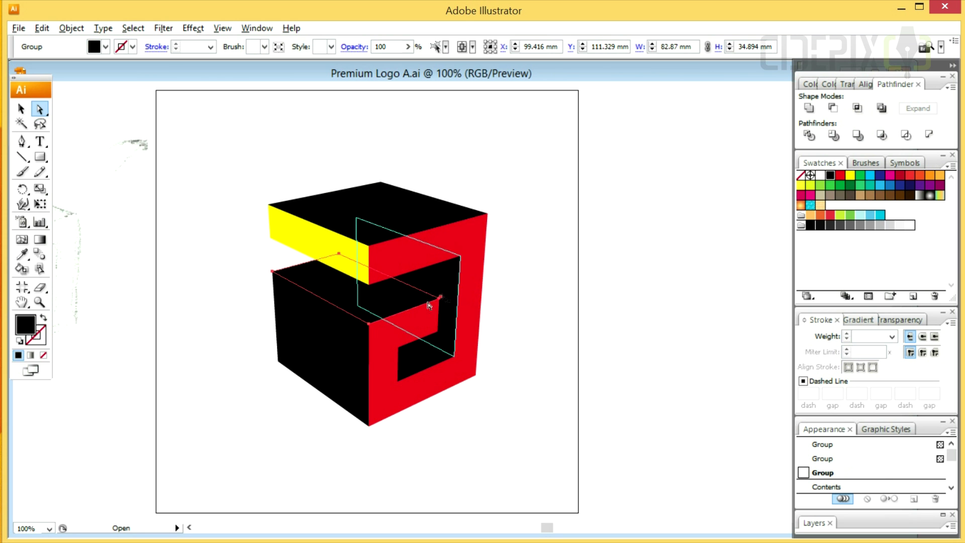
left_click(338, 350)
left_click(850, 175)
left_click(452, 284)
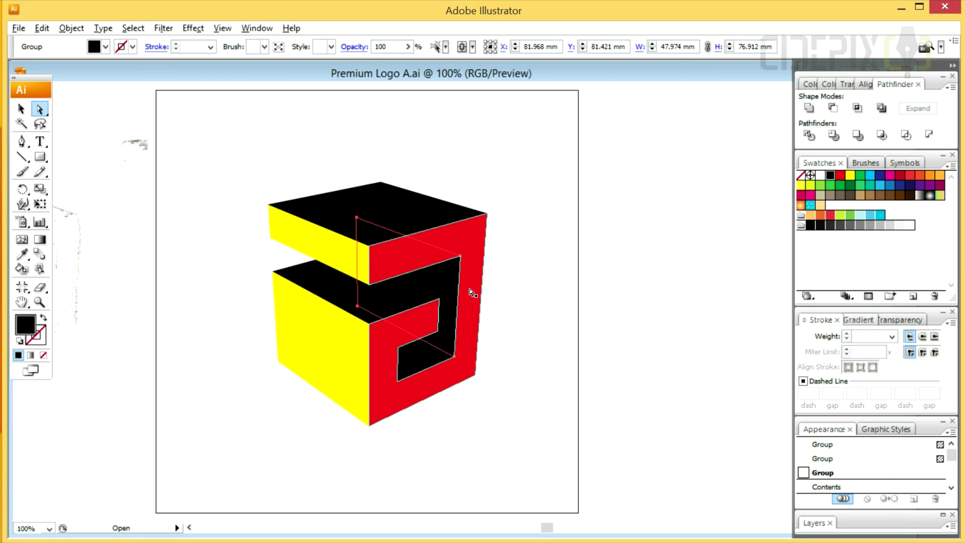
left_click(850, 175)
Select the whole colored shape and combine its overlapping faces with Pathfinder Merge
left_click_drag(534, 207, 571, 179)
key("v")
left_click_drag(571, 179, 355, 360)
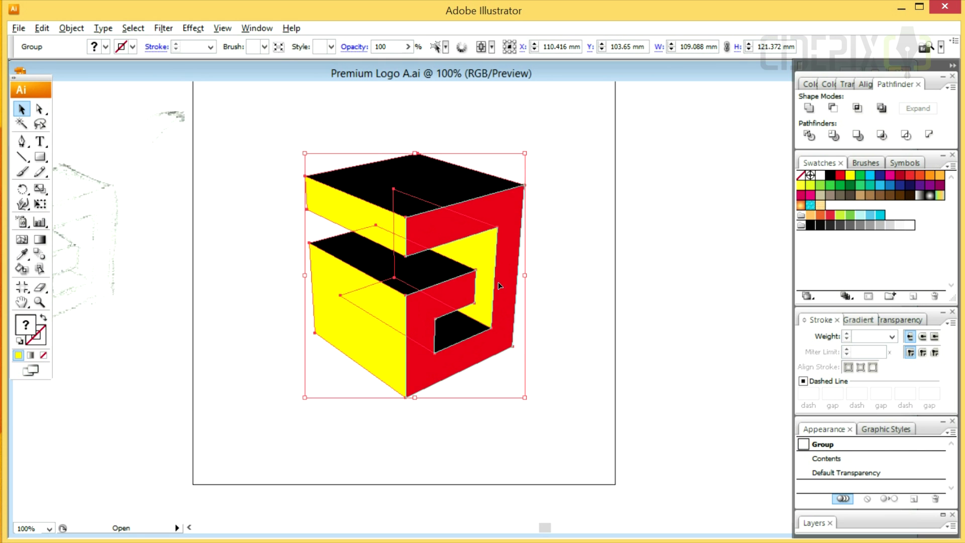
left_click(856, 136)
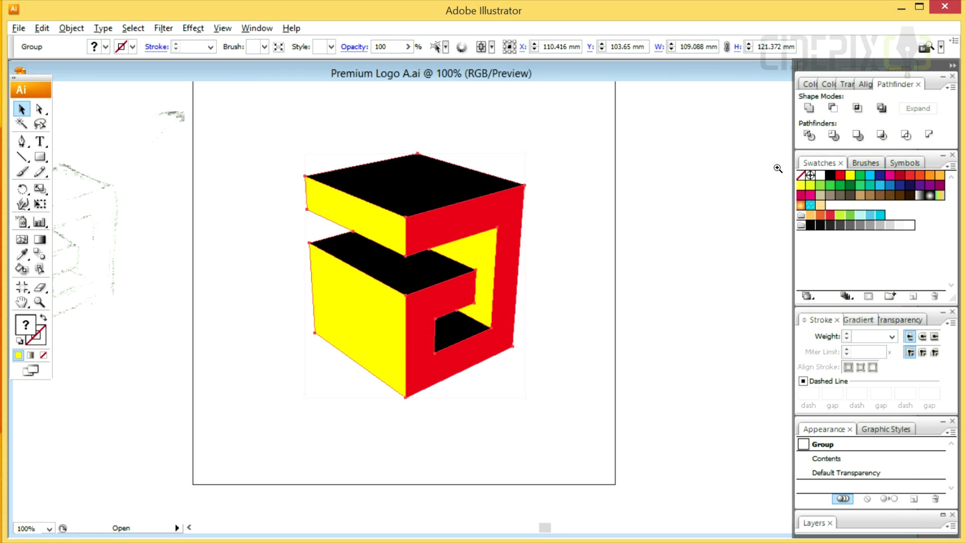
Turn the colored cube into an outline drawing with a 1 pt black stroke and no fill
scroll(432, 312, "down", 1)
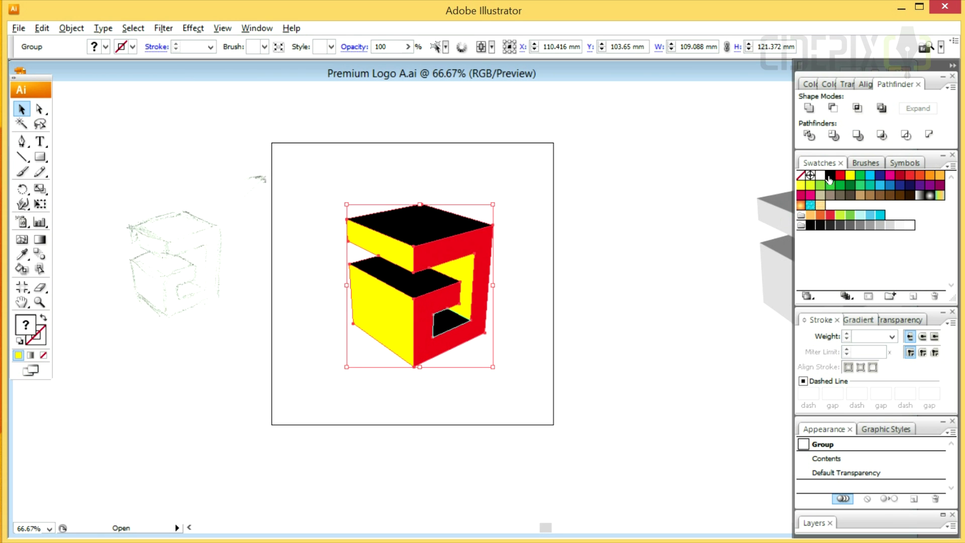
left_click(830, 178)
left_click(43, 318)
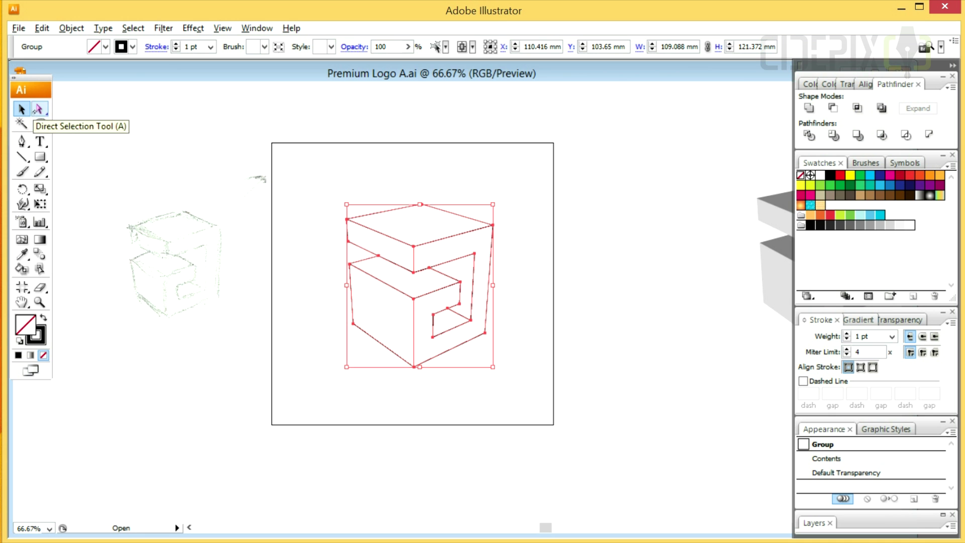
left_click(519, 193)
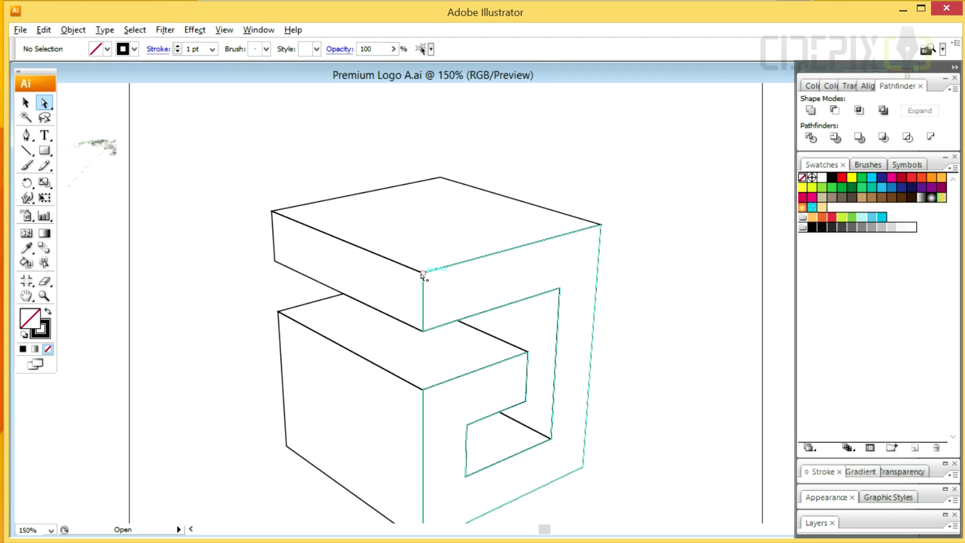
Duplicate the top face's two front edges in place and raise the copied front corner anchor slightly above the original
left_click(426, 272)
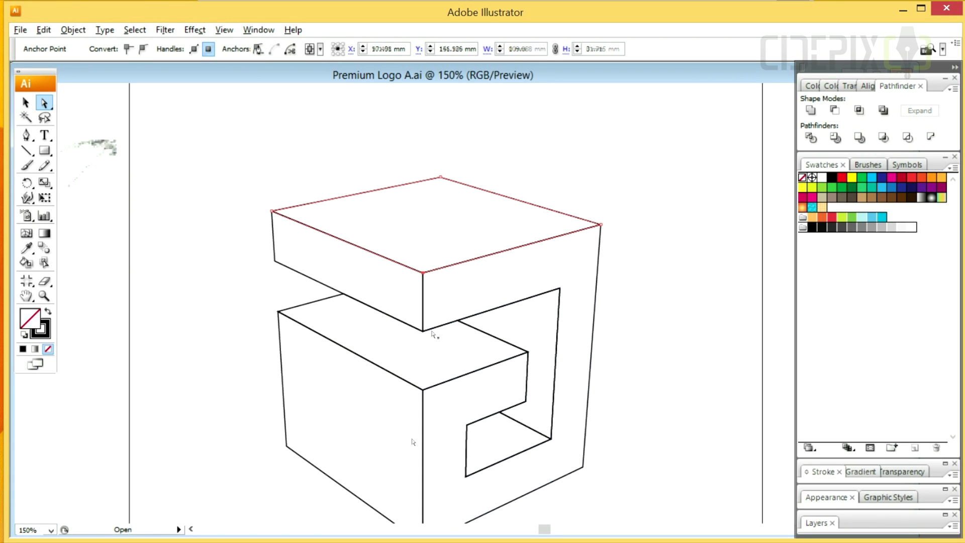
key("ctrl+c")
key("ctrl+f")
key("ctrl+plus")
left_click_drag(449, 295, 450, 287)
left_click(449, 293)
scroll(450, 287, "up", 2)
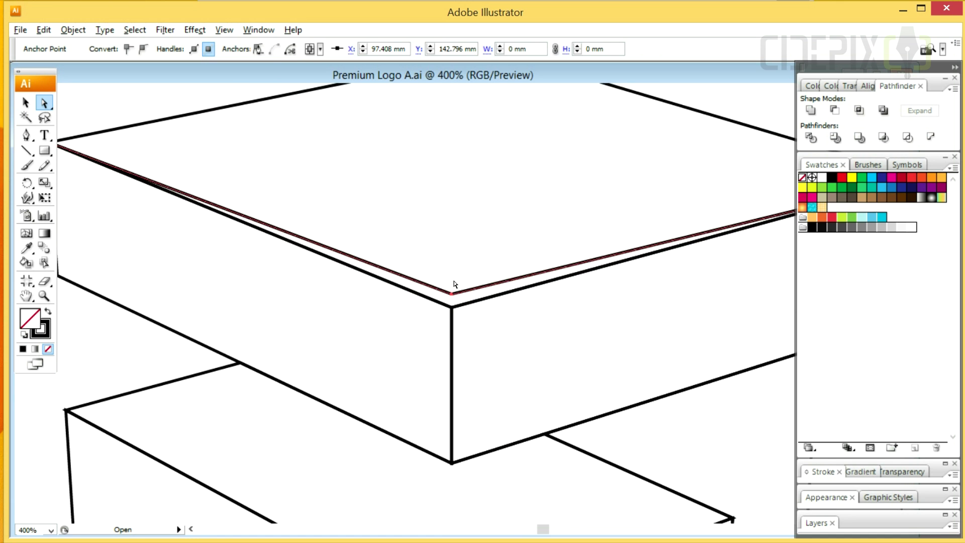
Nudge the copied corner anchor down to X 97.408 mm, Y 142.065 mm to narrow the bevel strip
key("Down")
key("Down")
key("Down")
key("Down")
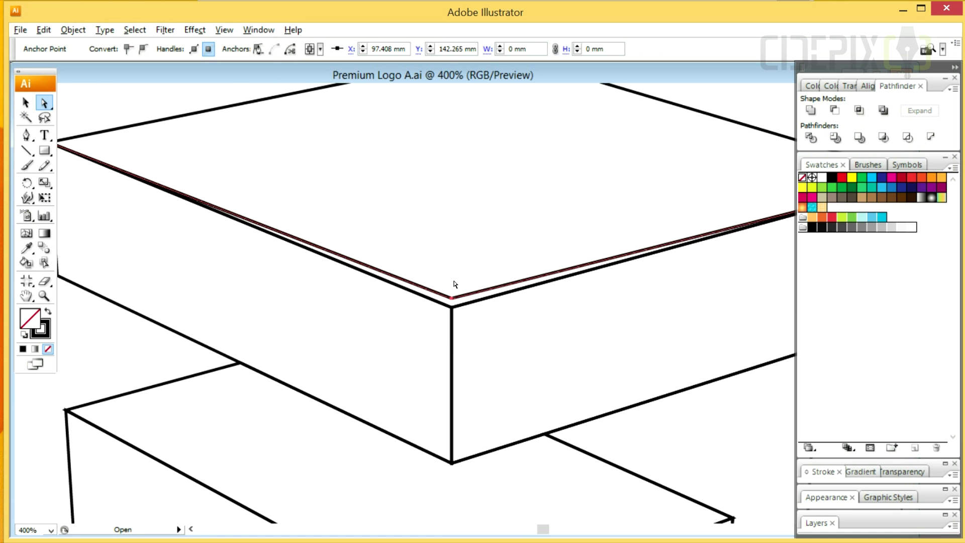
key("Down")
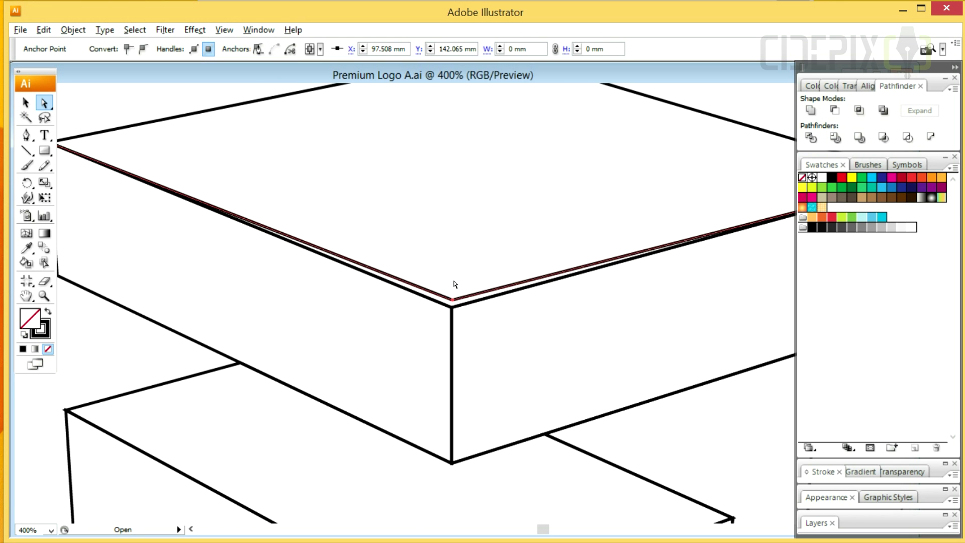
key("Up")
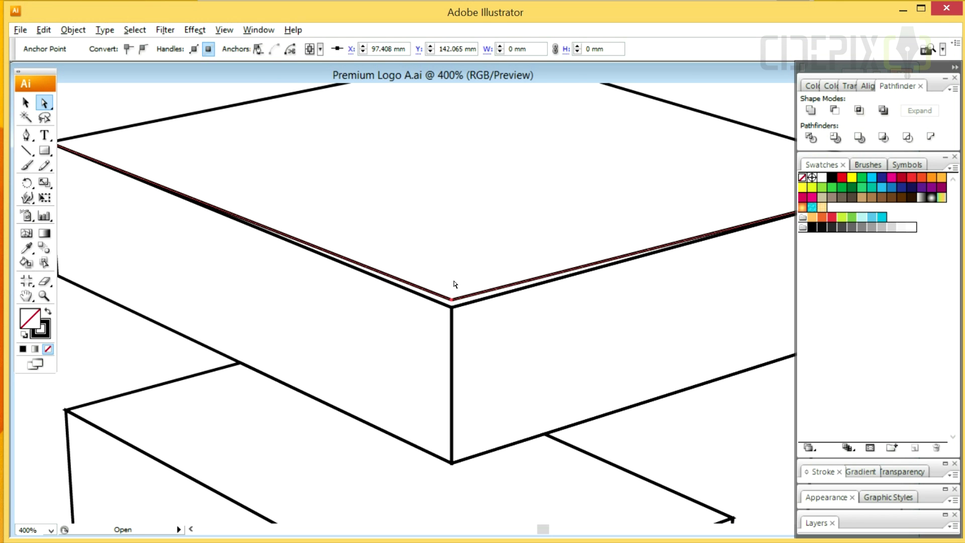
Duplicate the upper block's vertical front corner edge in place and shift the copy onto the front face at X 98.308 mm
left_click(471, 345, "ctrl+alt")
left_click(418, 230)
left_click(450, 262)
key("ctrl+c")
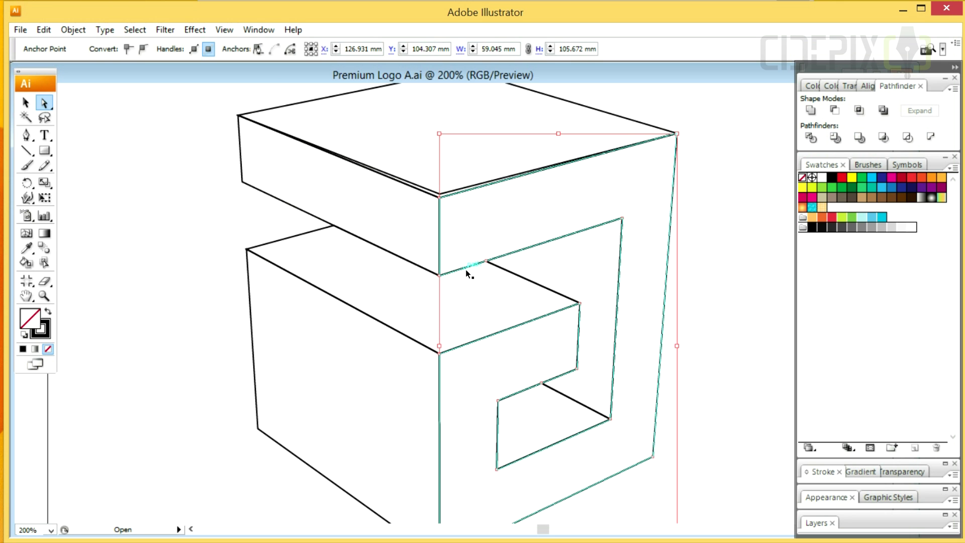
left_click(468, 273, "ctrl")
key("ctrl+plus")
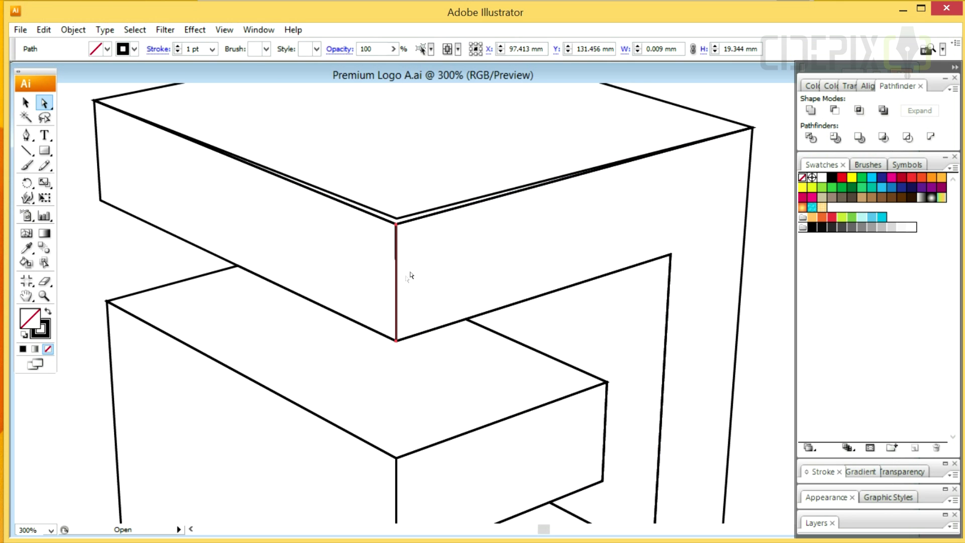
left_click_drag(403, 277, 402, 278)
left_click(424, 282, "ctrl")
left_click(446, 289)
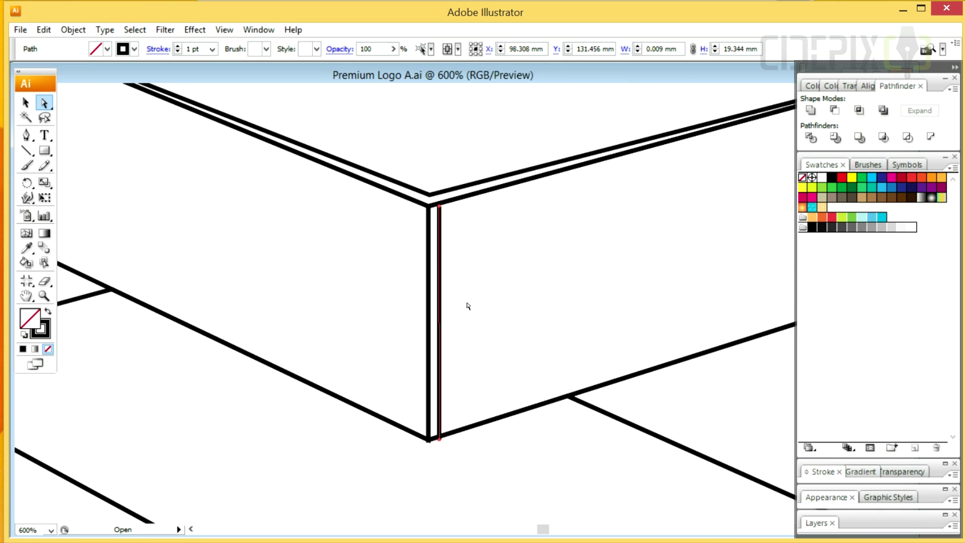
Raise both end anchors of the copied vertical edge to meet the front face's slanted upper and lower edges
left_click(440, 442)
left_click_drag(441, 440, 441, 437)
left_click_drag(439, 206, 438, 199)
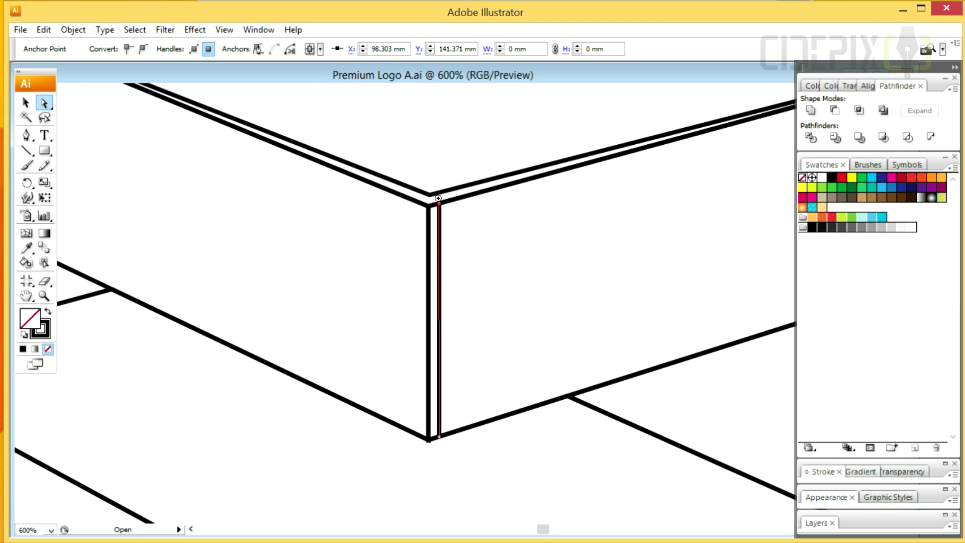
Duplicate the inner opening's right and lower edges in place and offset the copied anchors slightly outward as a parallel bevel line
left_click(459, 301, "ctrl+alt")
left_click(480, 334, "ctrl+alt")
left_click(483, 328, "ctrl+alt")
left_click(481, 350, "ctrl+alt")
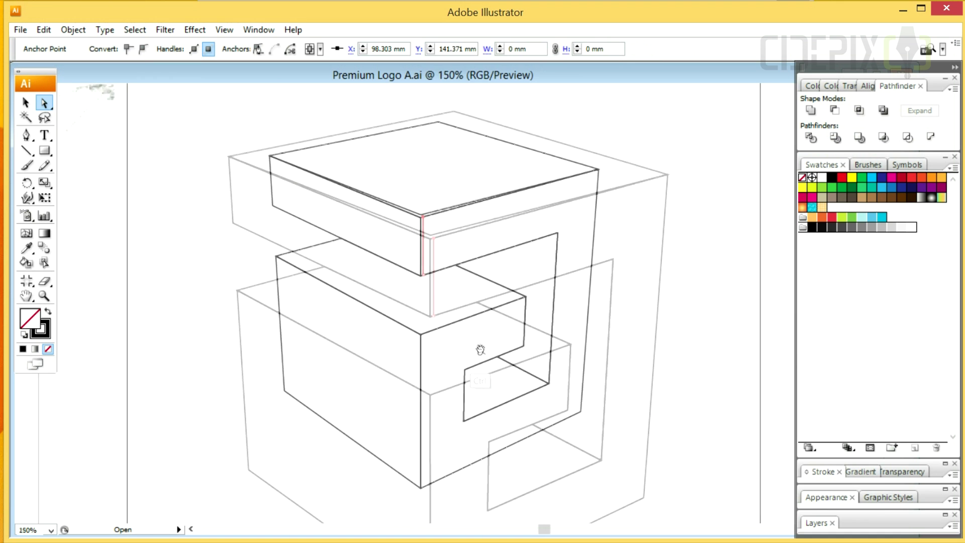
left_click(556, 340)
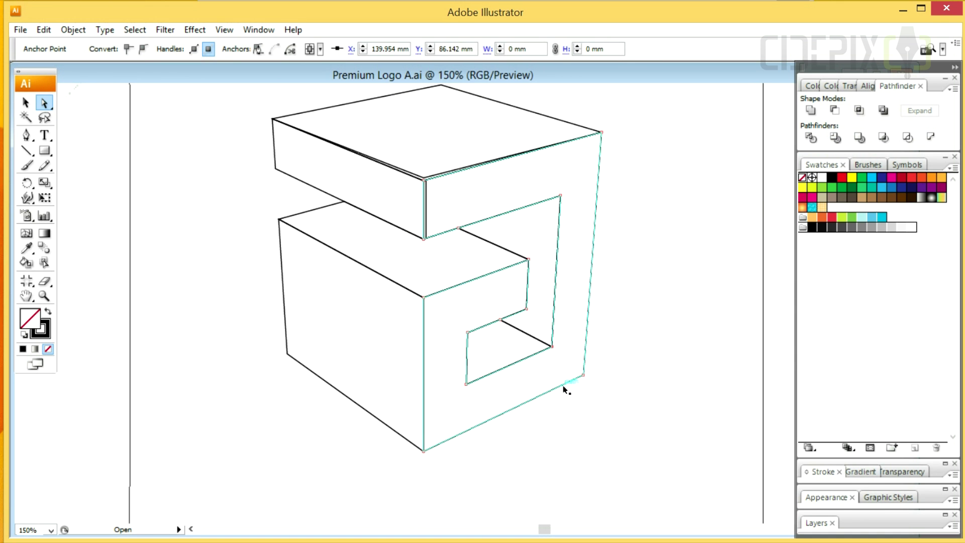
left_click(553, 336, "ctrl")
left_click(564, 338)
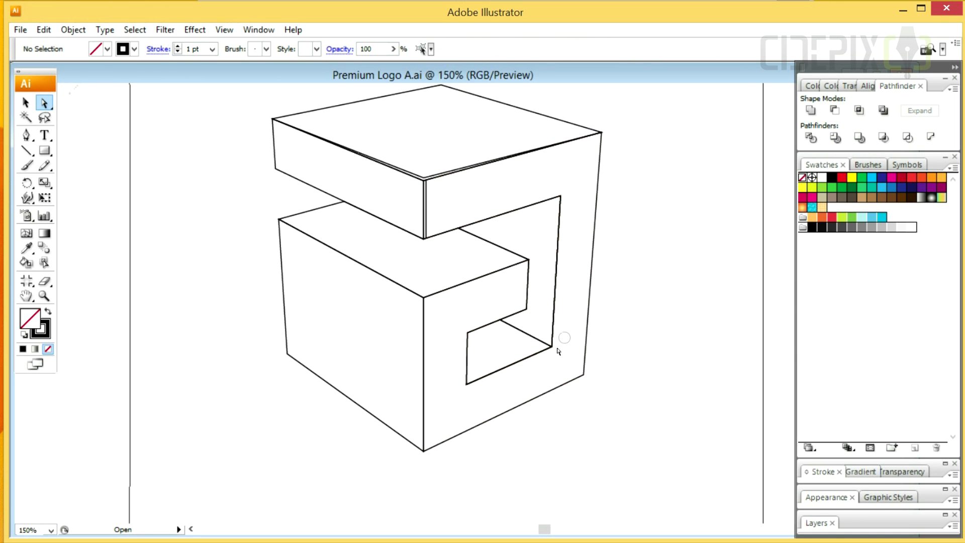
left_click(552, 343)
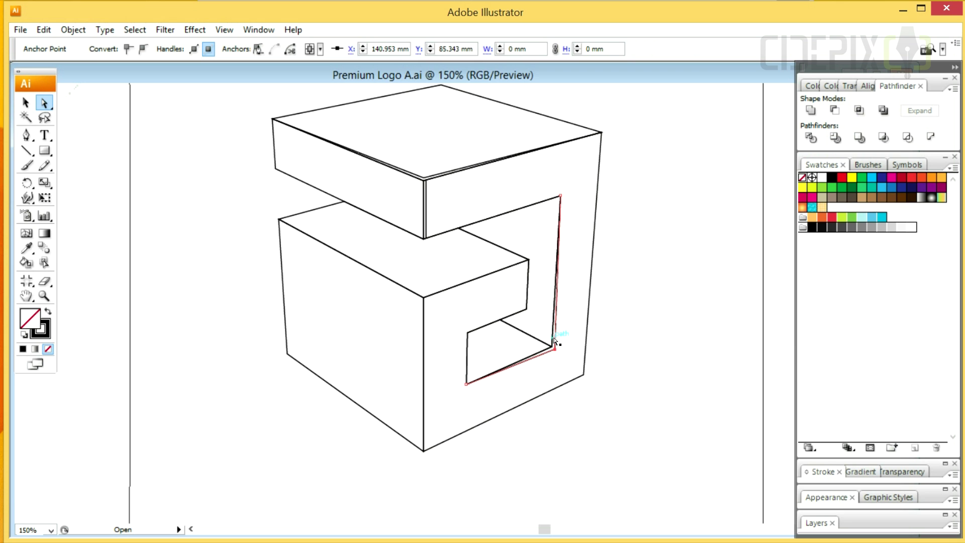
key("ctrl+plus")
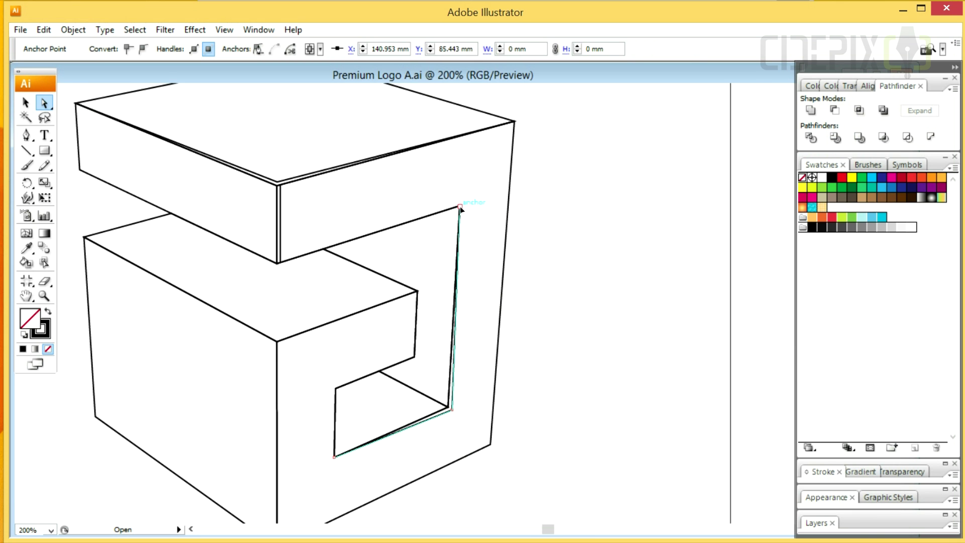
left_click_drag(461, 209, 463, 210)
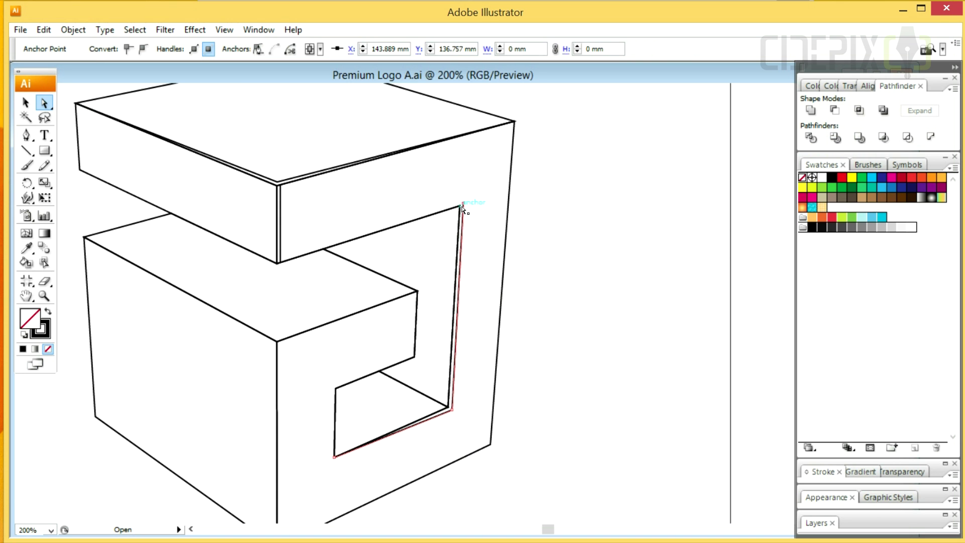
left_click_drag(472, 336, 517, 282)
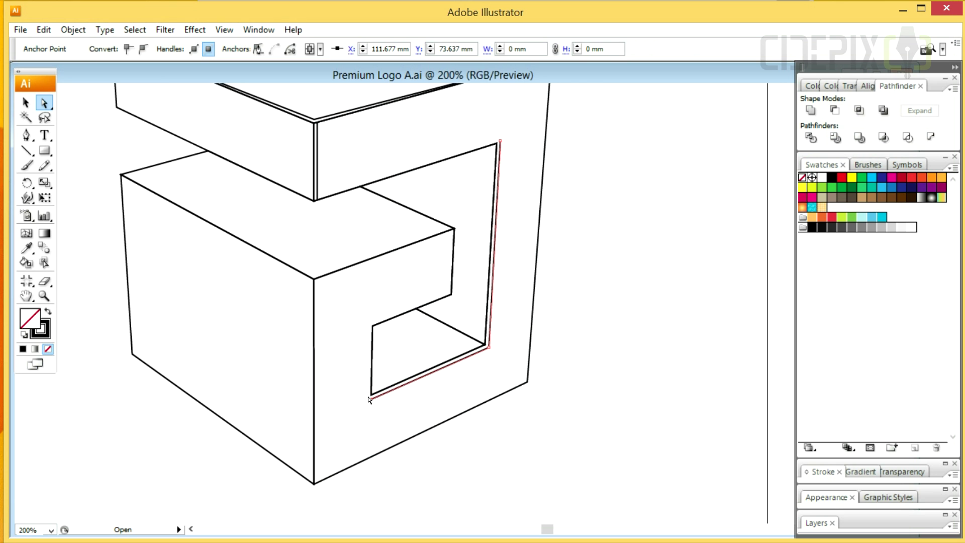
Extend the lower end of the opening's short left edge down to meet the offset bevel line
left_click(408, 347)
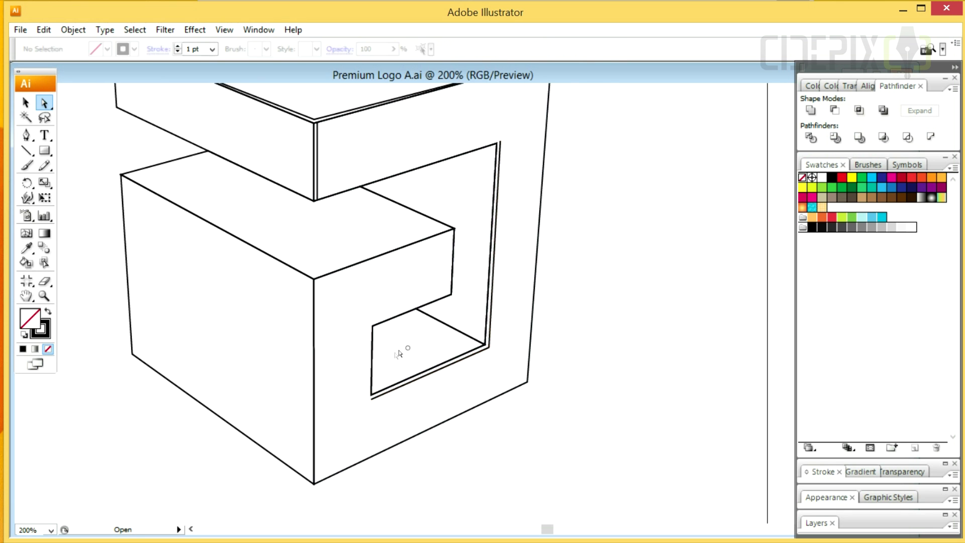
left_click(372, 370)
left_click(400, 412)
left_click(372, 394)
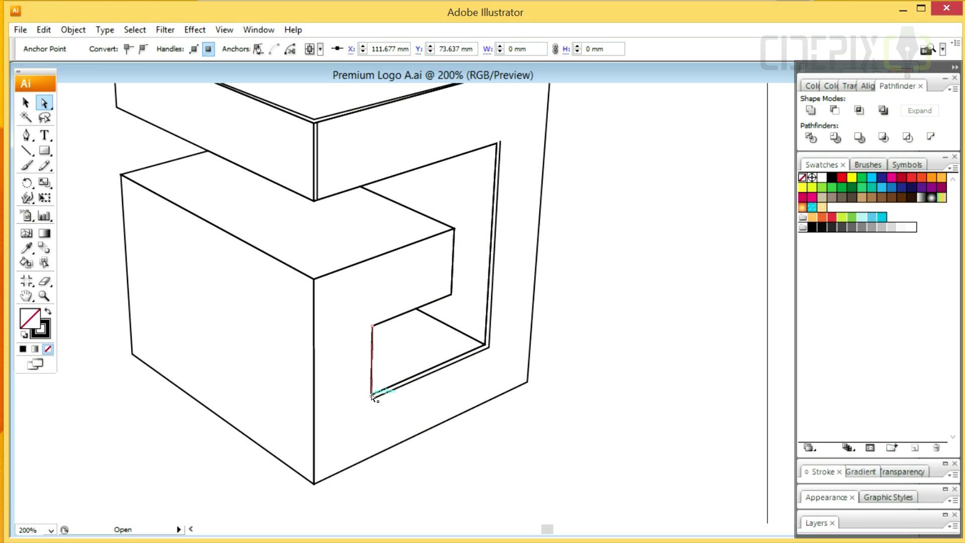
left_click_drag(372, 395, 371, 400)
left_click(403, 416)
Select the entire cube outline and fill its faces with the black-and-white radial gradient, without a stroke
scroll(522, 281, "down", 2)
left_click_drag(490, 309, 474, 346)
key("v")
left_click_drag(256, 137, 599, 438)
left_click(47, 313)
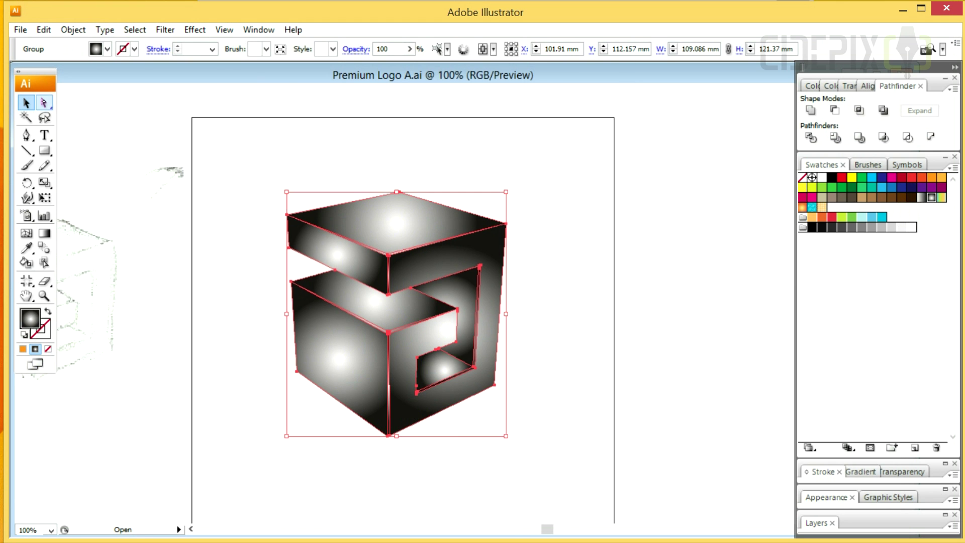
Redirect the gradient of the front "a"-shaped face diagonally from its lower left to beyond its upper right with the Gradient tool
left_click(44, 102)
left_click(526, 263)
left_click(496, 302)
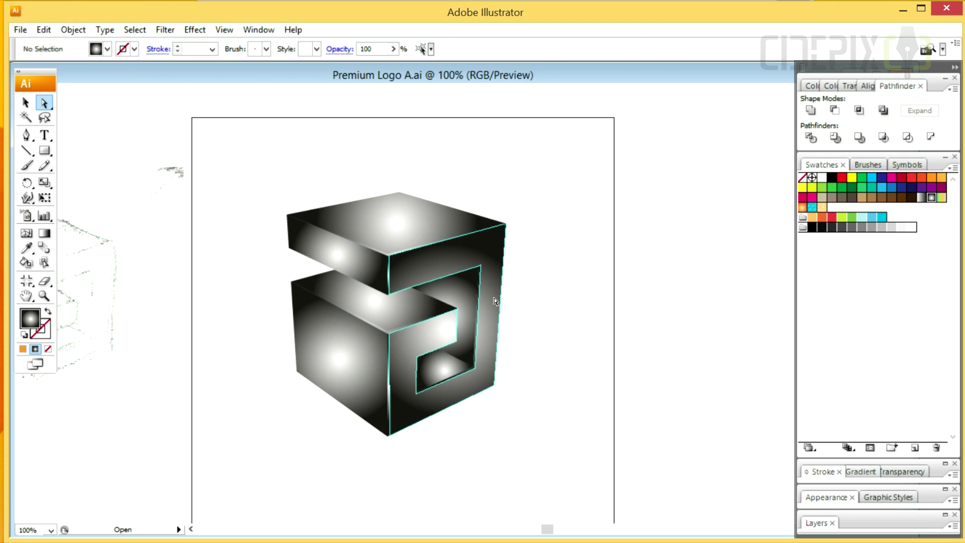
left_click(50, 233)
left_click_drag(364, 398, 602, 193)
left_click_drag(373, 371, 577, 260)
Redirect the gradients across the lower block's left side face and its top face for smooth gray shading
left_click(357, 359, "ctrl")
left_click_drag(453, 326, 243, 386)
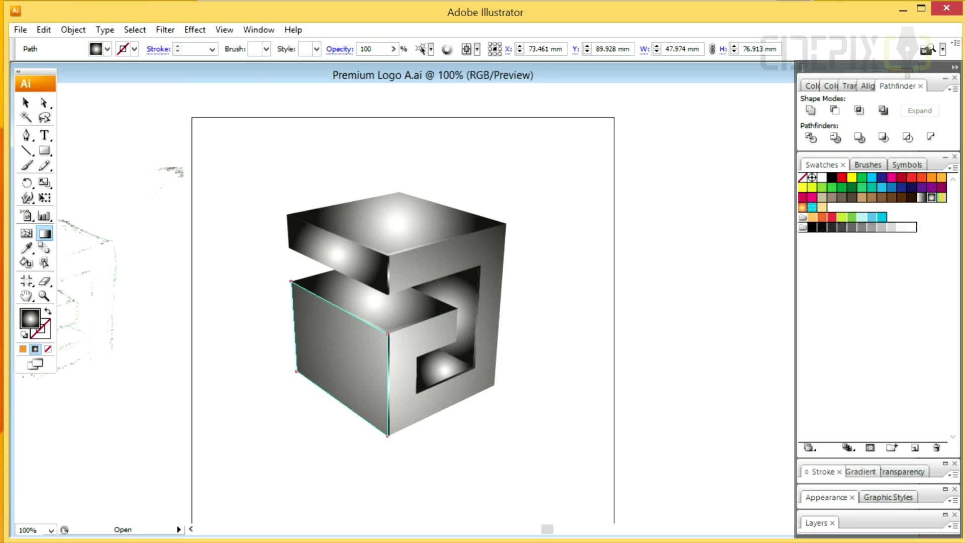
left_click(405, 307, "ctrl")
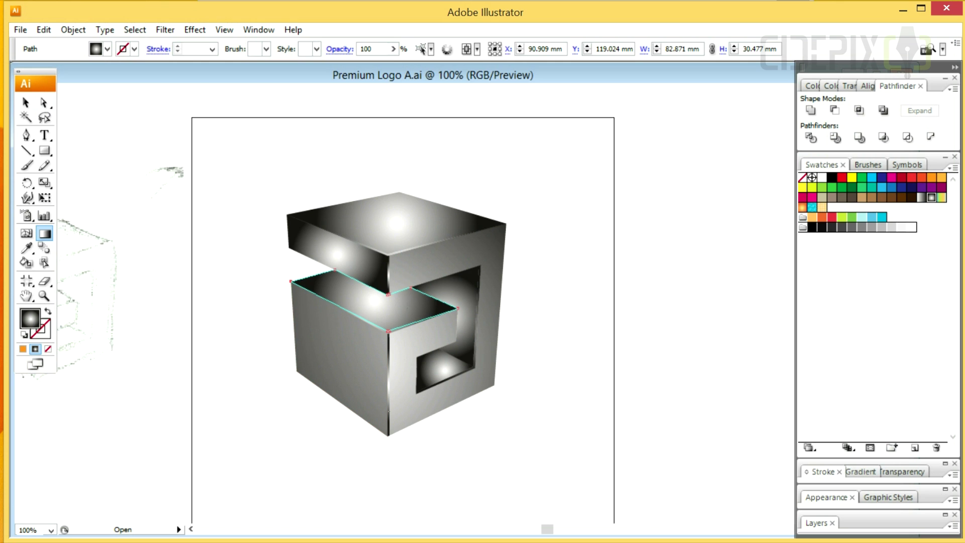
left_click_drag(408, 369, 373, 227)
left_click_drag(391, 390, 416, 258)
left_click_drag(346, 392, 389, 274)
Redirect the gradients of the opening's inner vertical face and floor face to give them dark shading
left_click(452, 302, "ctrl")
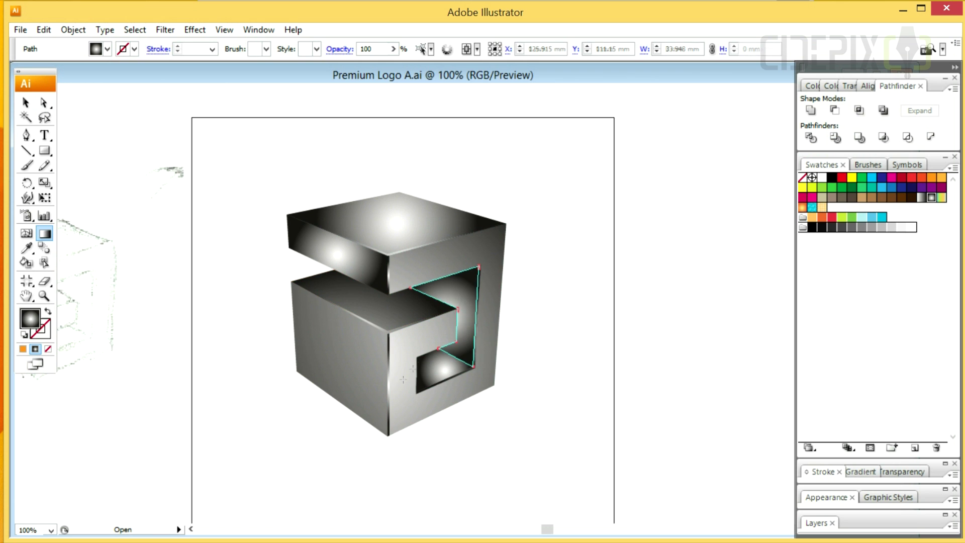
left_click(428, 379, "ctrl")
left_click_drag(419, 389, 465, 364)
left_click_drag(462, 427, 468, 340)
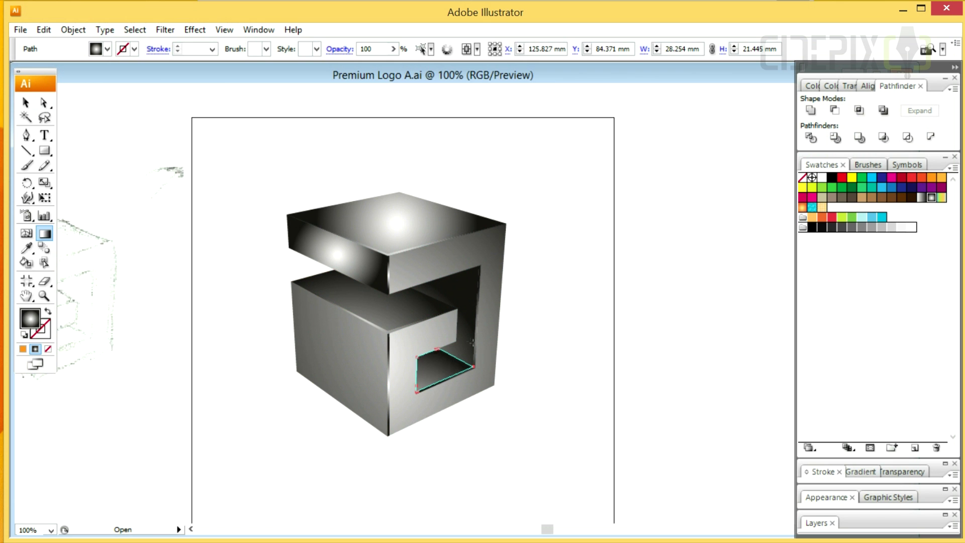
left_click(459, 318, "ctrl")
Redirect the gradients of the cube's top face and the upper block's left side face, undoing the last gradient stroke
left_click(423, 229, "ctrl")
left_click_drag(421, 147, 405, 306)
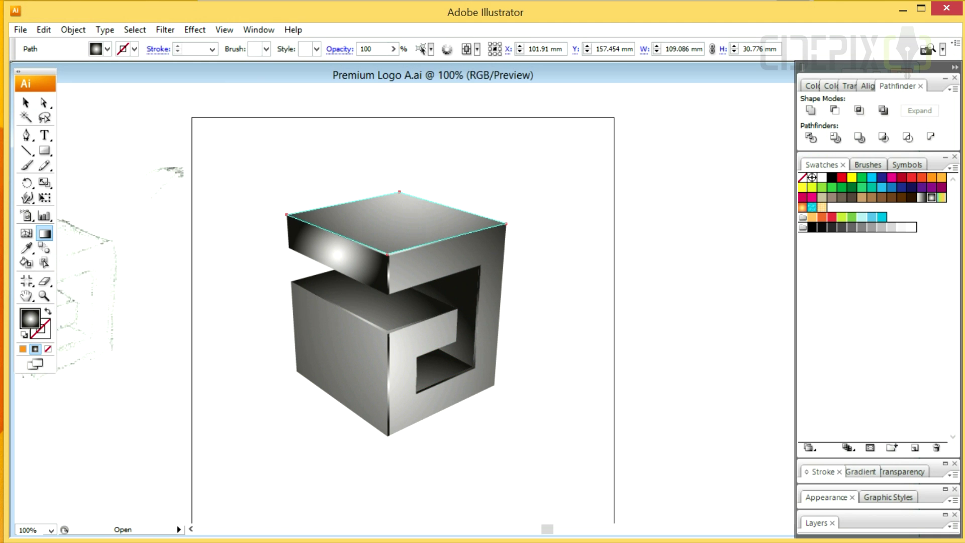
left_click(518, 190, "ctrl")
left_click(350, 263, "ctrl")
left_click_drag(351, 264, 393, 110)
left_click_drag(307, 313, 425, 144)
key("ctrl+z")
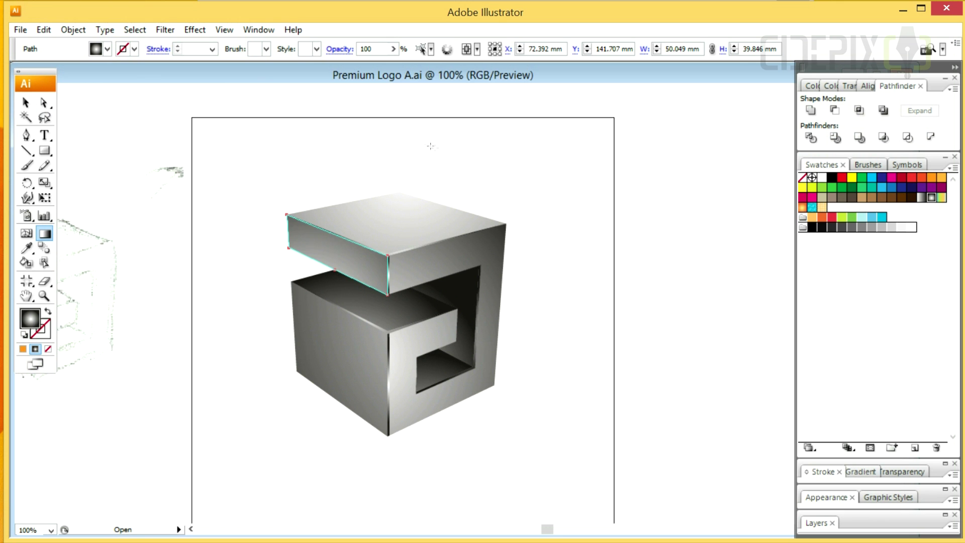
Select the bevel strips along the upper block's front top edges and vertical corner and give them a bright highlight gradient
left_click(524, 175, "ctrl")
left_click(408, 284, "ctrl")
left_click(408, 284, "ctrl")
left_click(408, 284, "ctrl")
left_click(455, 284, "ctrl")
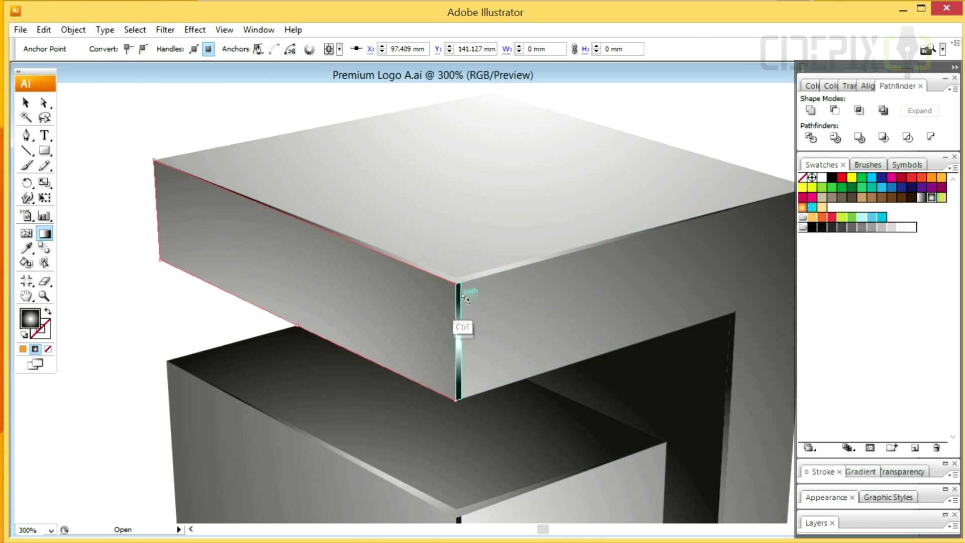
left_click(194, 319, "ctrl")
left_click_drag(480, 261, 415, 318)
left_click(520, 234, "ctrl")
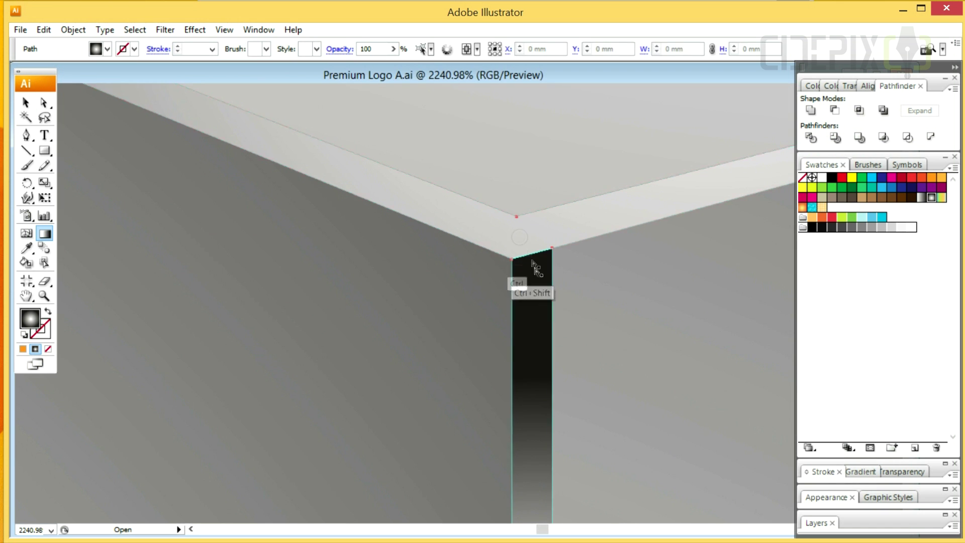
left_click(525, 303, "ctrl+shift")
left_click(512, 323, "ctrl+alt")
left_click(510, 323, "ctrl+alt")
left_click(505, 322, "ctrl+alt")
left_click(496, 323, "ctrl+alt")
left_click(494, 323, "ctrl+alt")
left_click(490, 320, "ctrl+alt")
left_click(486, 319, "ctrl+alt")
left_click(483, 317, "ctrl+alt")
left_click(483, 317, "ctrl+alt")
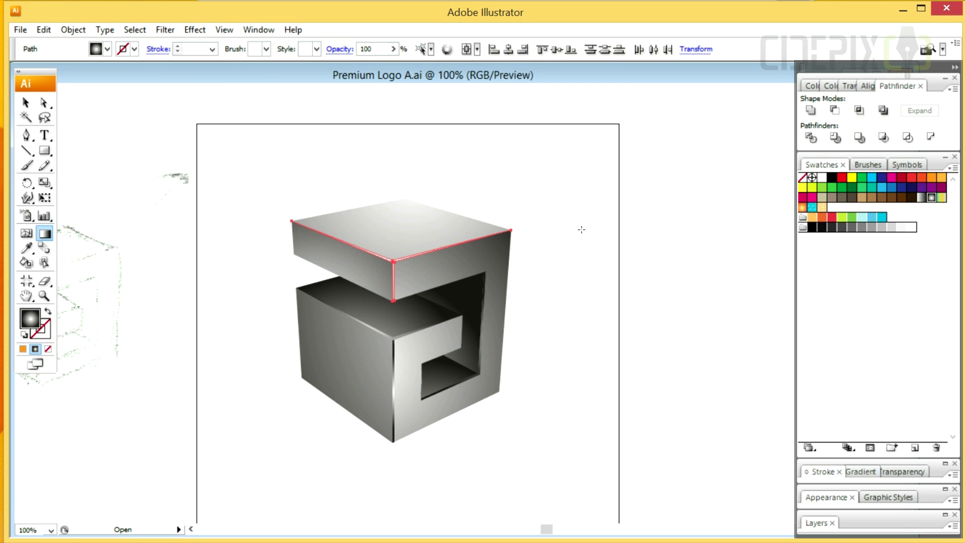
left_click(572, 282, "ctrl")
Select the bevel strips along the lower block's front top edges and vertical corner and give them a bright highlight gradient
left_click(416, 340, "ctrl")
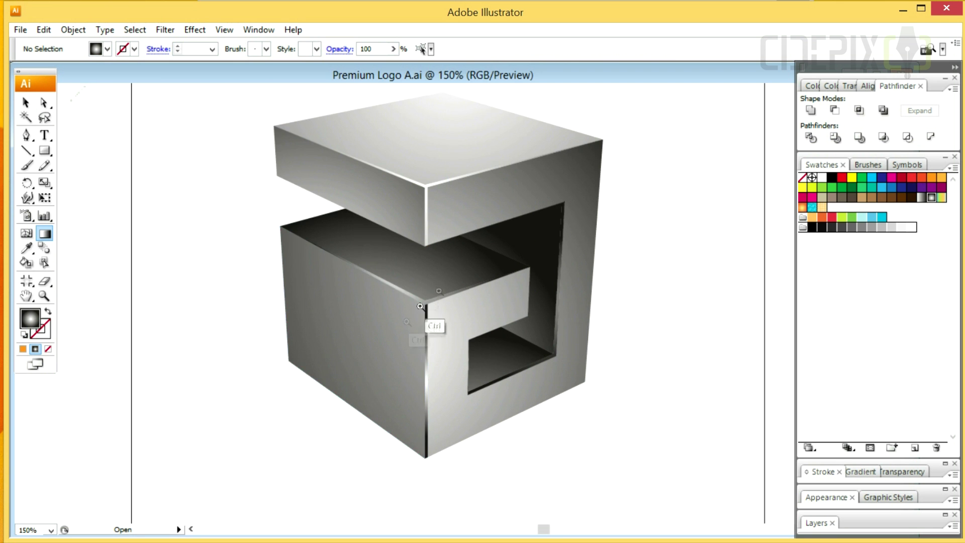
left_click_drag(439, 292, 401, 326)
left_click(518, 230, "ctrl")
left_click(526, 291, "ctrl+shift")
left_click(497, 304, "ctrl+alt")
left_click(491, 305, "ctrl+alt")
left_click(484, 305, "ctrl+alt")
left_click(476, 306, "ctrl+alt")
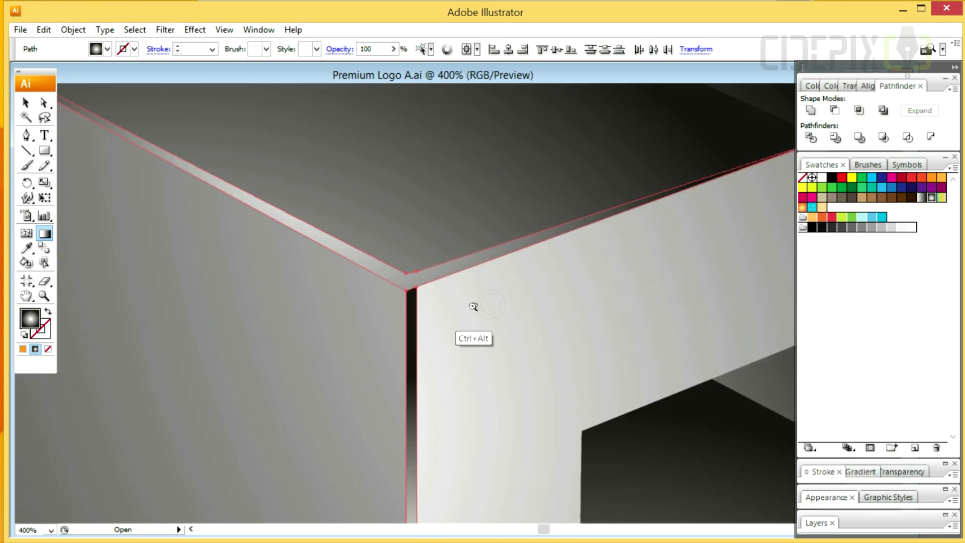
left_click(472, 306, "ctrl+alt")
left_click(468, 306, "ctrl+alt")
left_click(463, 306, "ctrl+alt")
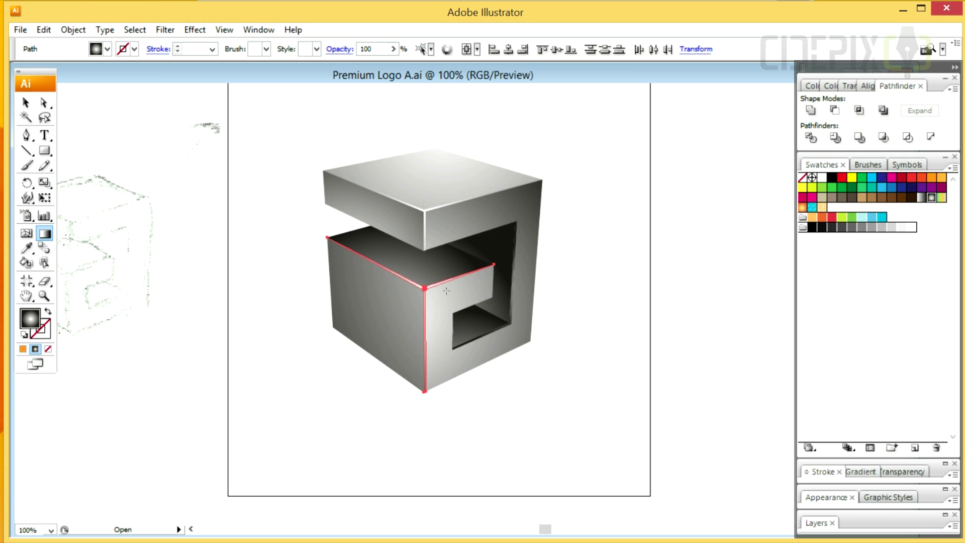
left_click(579, 270, "ctrl")
Select the bevel strips along the opening's inner vertical and bottom edges and redirect their gradient for a lighter edge
left_click(455, 338, "ctrl")
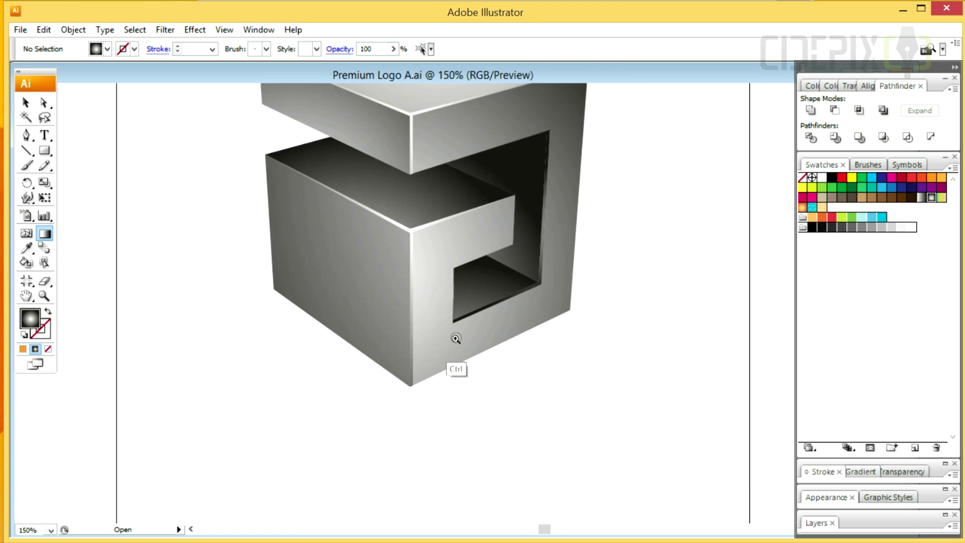
left_click(446, 333, "ctrl")
left_click_drag(496, 303, 449, 364)
left_click_drag(525, 264, 483, 413)
left_click(508, 294, "ctrl")
left_click(456, 343, "ctrl+alt")
left_click(457, 339, "ctrl+alt")
left_click(459, 336, "ctrl+alt")
left_click(463, 331, "ctrl+alt")
left_click(467, 327, "ctrl+alt")
left_click(468, 325, "ctrl+alt")
left_click(465, 324, "ctrl+alt")
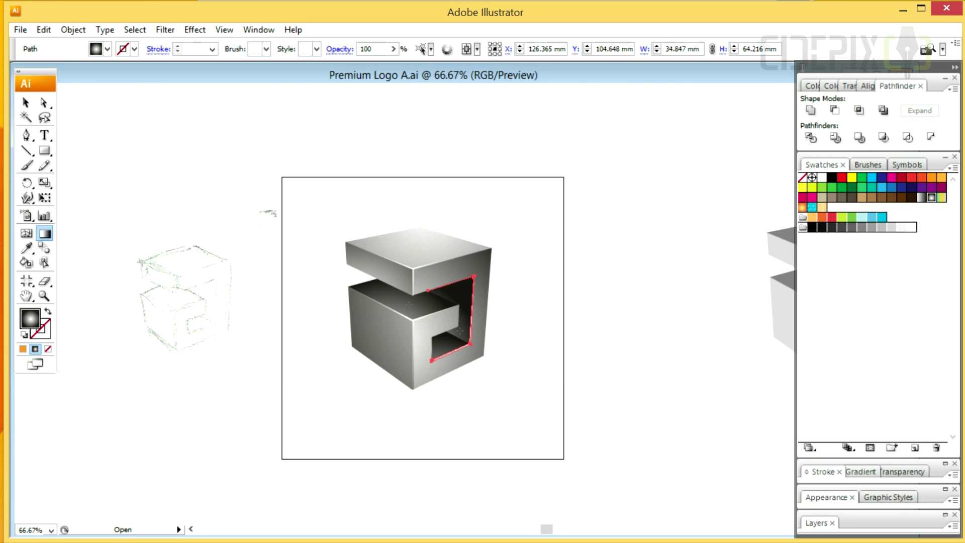
left_click(544, 260, "ctrl")
Recolor the cube's radial gradient with a dark red end stop and a light orange middle stop, shifting the outer midpoint to about 58%
left_click_drag(902, 177, 943, 472)
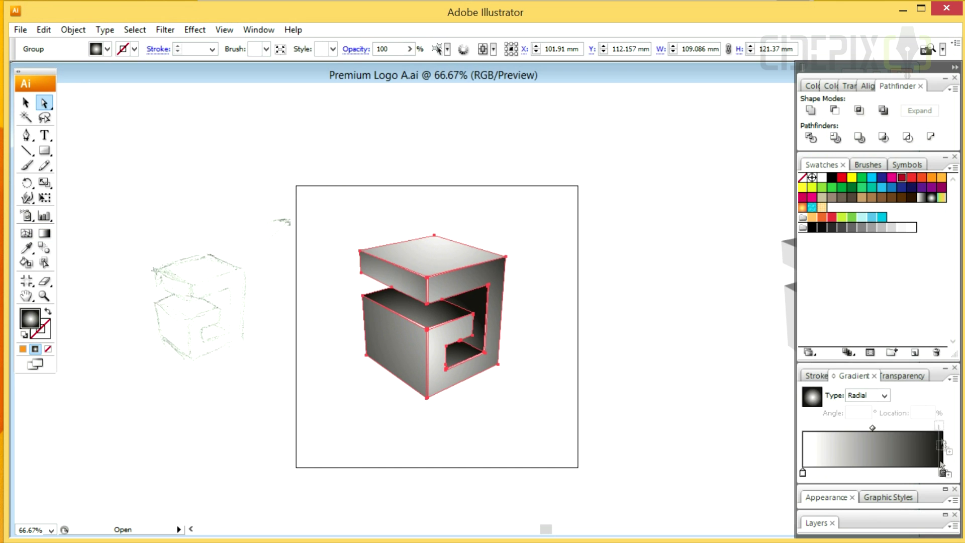
mouse_move(939, 179)
left_mouse_down()
mouse_move(873, 473)
mouse_move(863, 473)
left_mouse_up()
left_click_drag(903, 428, 909, 428)
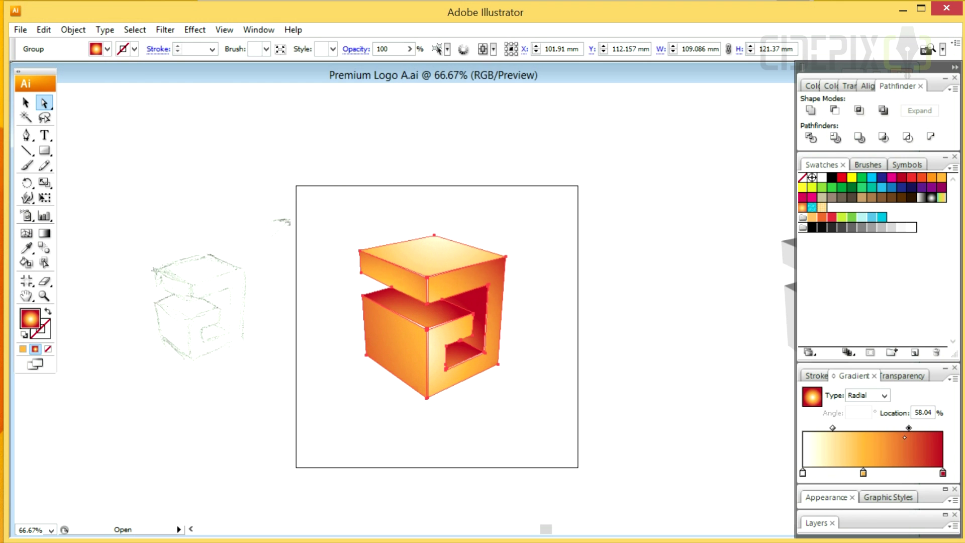
left_click(574, 353)
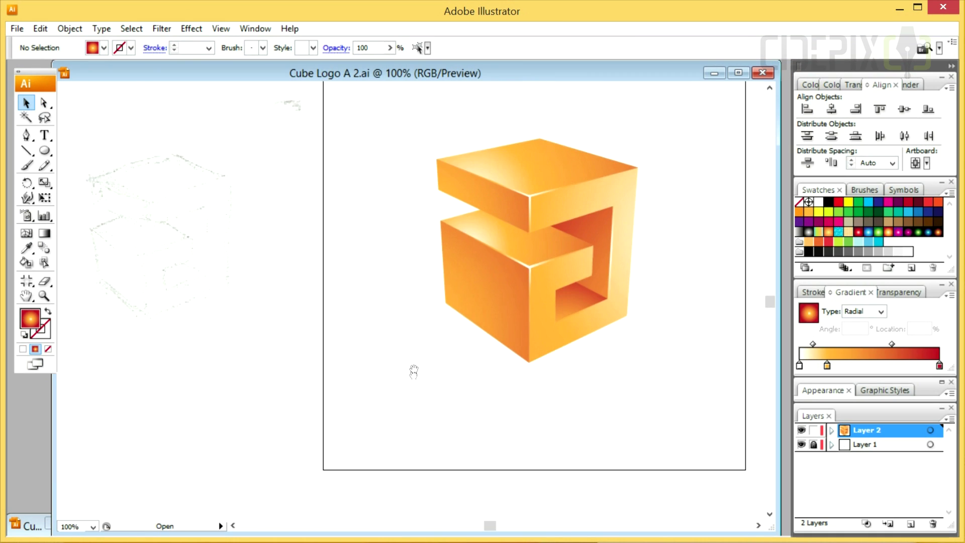
Delete Layer 1 with the traced sketch from the Cube Logo A 2.ai document
left_click_drag(413, 372, 408, 415)
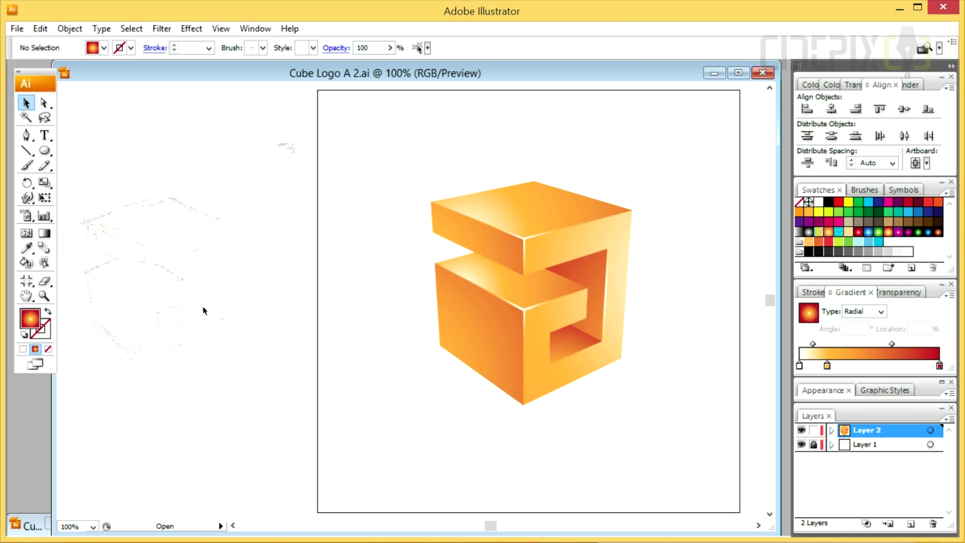
left_click(875, 445)
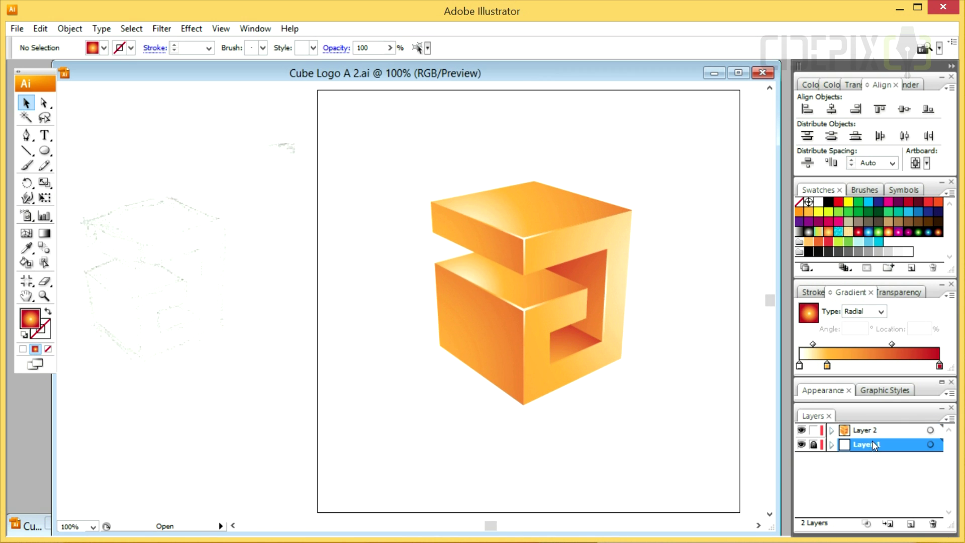
left_click(936, 523)
left_click(446, 301)
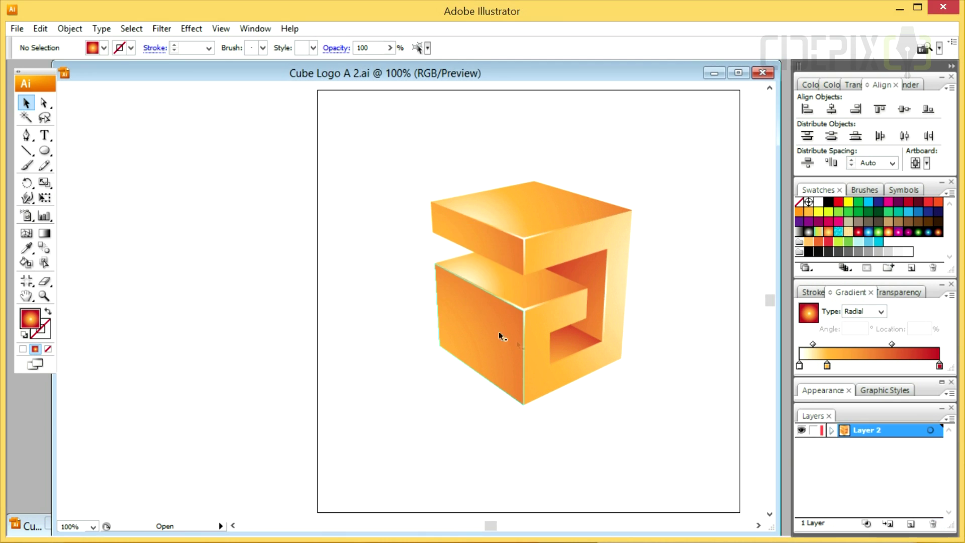
Select the orange cube, add a dark maroon gradient stop at about 70%, and change the end stop to black
scroll(398, 287, "right", 5)
left_click(404, 260)
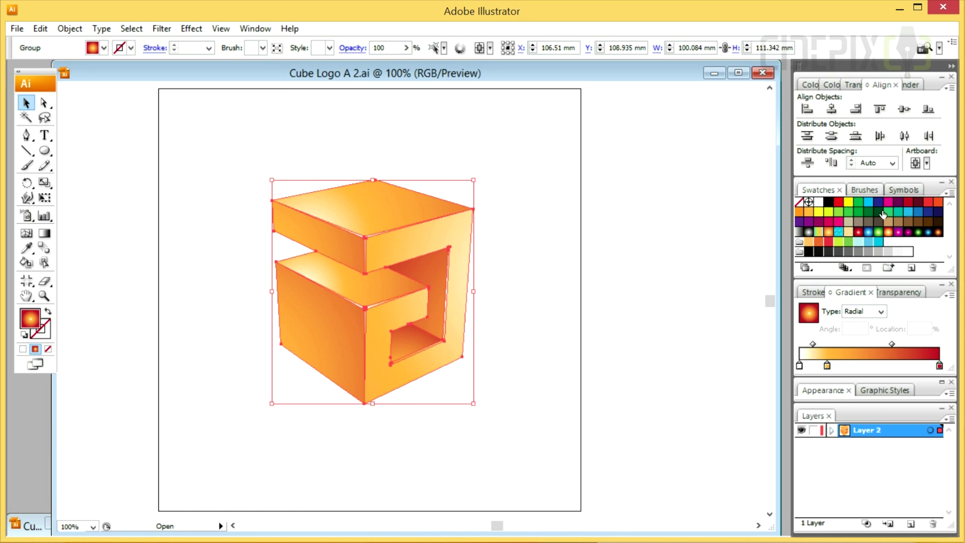
mouse_move(916, 203)
left_mouse_down()
mouse_move(890, 361)
mouse_move(897, 366)
left_mouse_up()
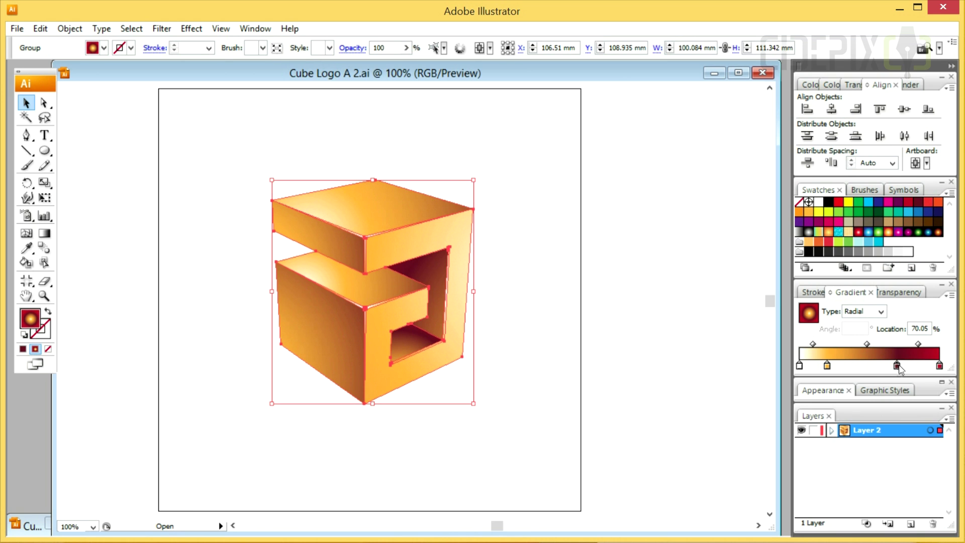
mouse_move(832, 201)
left_mouse_down()
mouse_move(884, 261)
mouse_move(939, 365)
left_mouse_up()
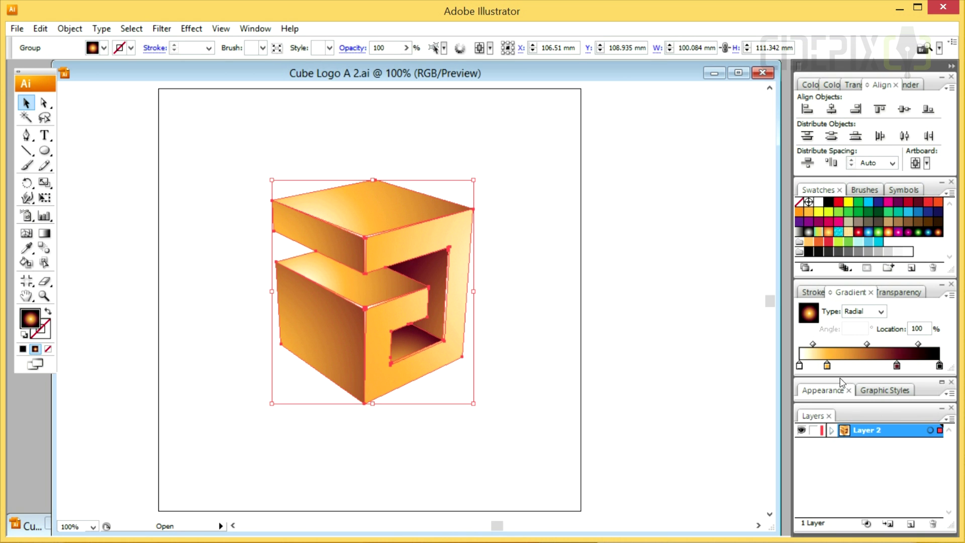
left_click(535, 325)
Move the cube gradient's maroon stop to about 67% and replace the light orange stop with a deeper orange
left_click(461, 288)
left_click_drag(897, 366, 893, 366)
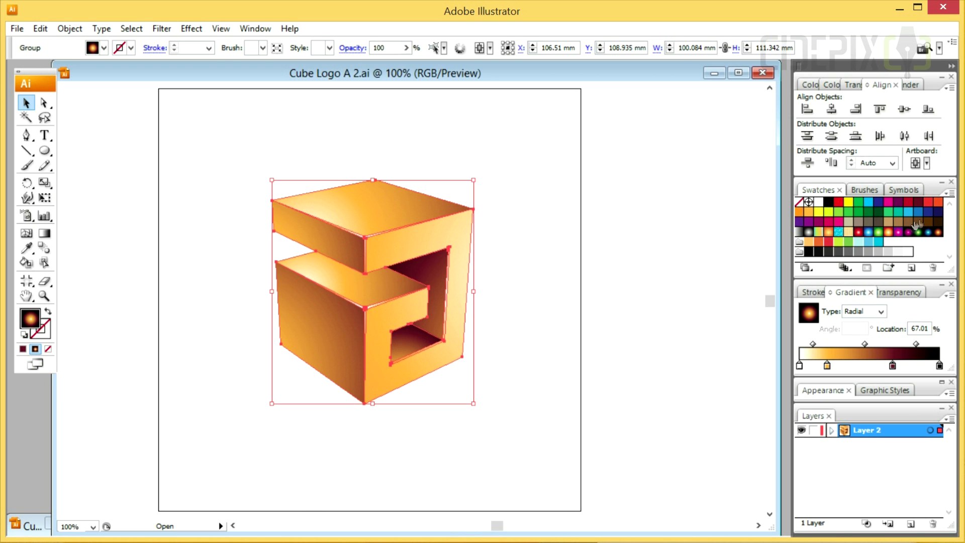
mouse_move(802, 217)
left_mouse_down()
mouse_move(838, 370)
mouse_move(828, 373)
left_mouse_up()
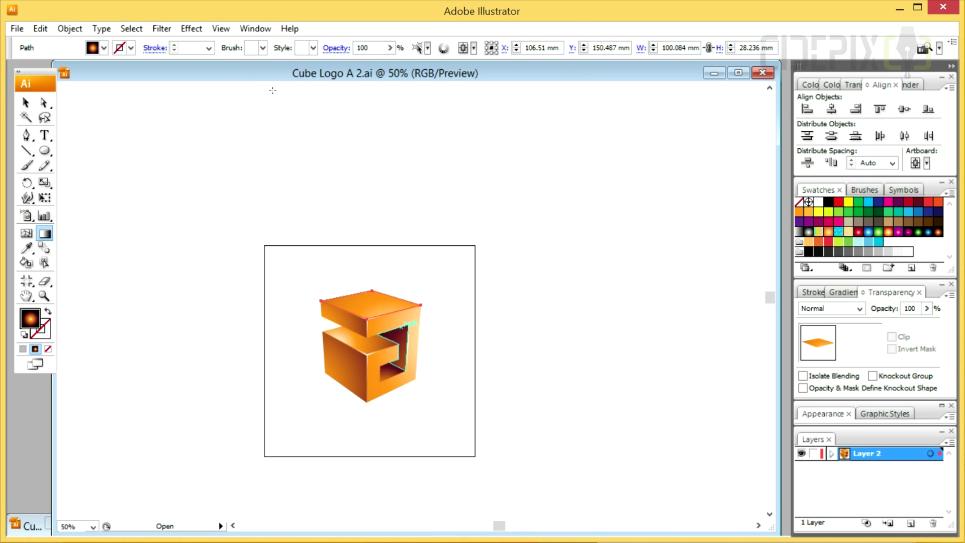
Redirect the gradient across the cube's top face to give it a pale highlight fading into orange
left_click_drag(272, 91, 271, 89)
left_click_drag(413, 215, 461, 237)
left_click(502, 251, "ctrl")
left_click(427, 326, "ctrl")
left_click_drag(422, 332, 359, 133)
left_click_drag(542, 322, 489, 194)
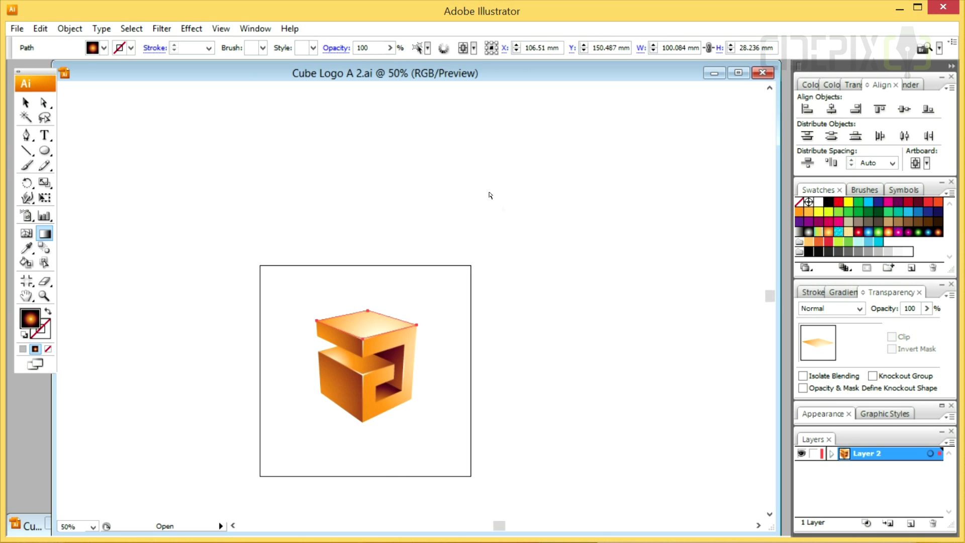
left_click(488, 201, "ctrl")
Redirect the gradient of the lower block's top face so its front corner is lighter
left_click(360, 361, "ctrl")
left_click_drag(400, 345, 402, 234)
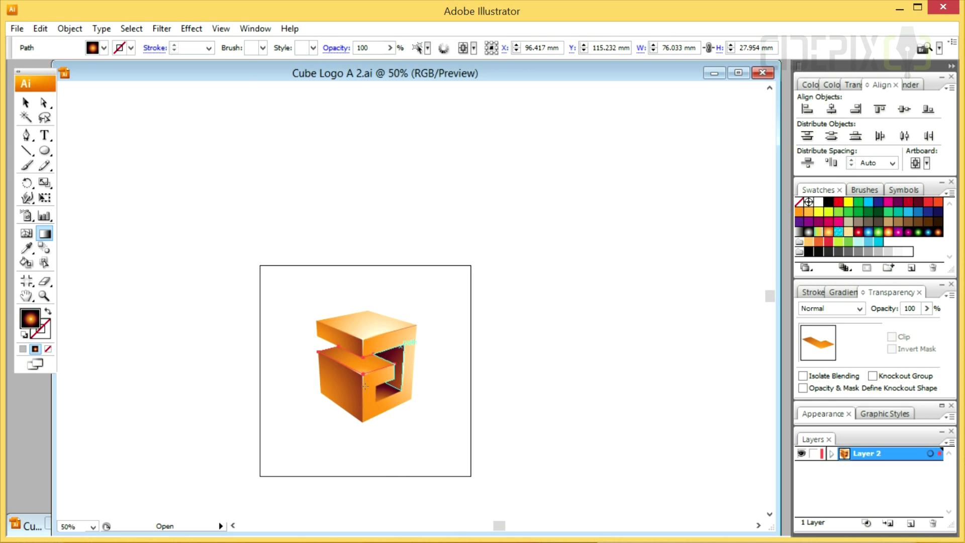
left_click_drag(365, 386, 383, 224)
left_click(435, 219, "ctrl")
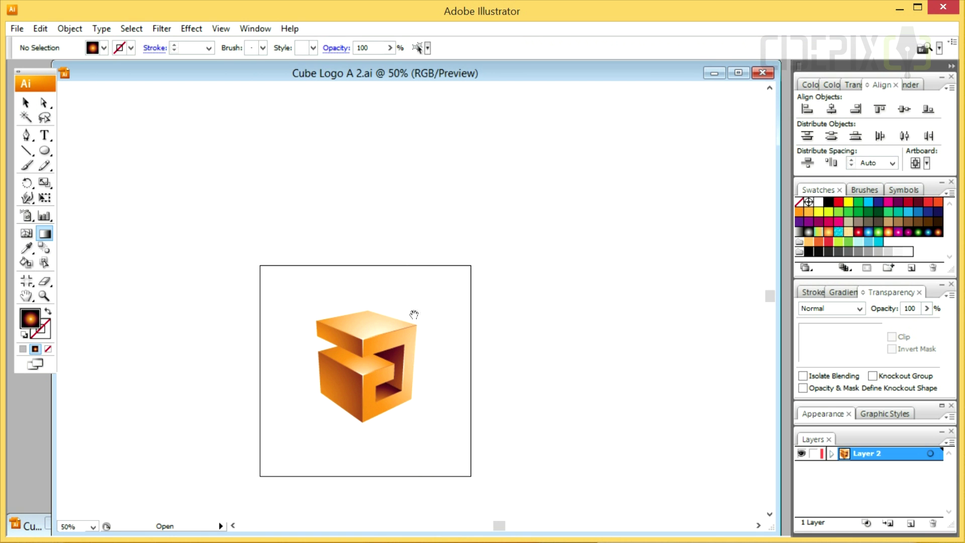
Select the bevel strips along the lower block's top edges and vertical corner and stretch a bright highlight gradient over them
left_click_drag(393, 358, 324, 402)
left_click(459, 243, "ctrl")
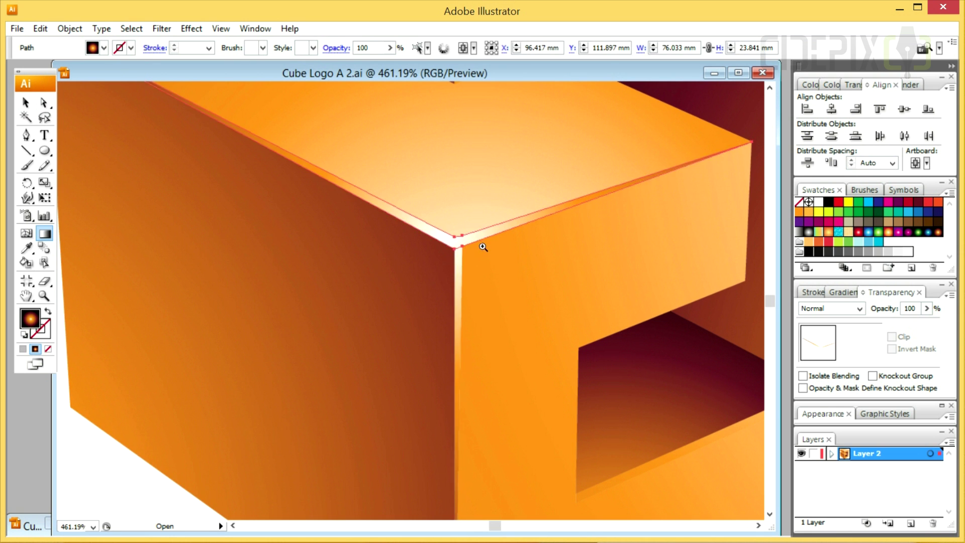
left_click(482, 247, "alt")
left_click(387, 320, "alt")
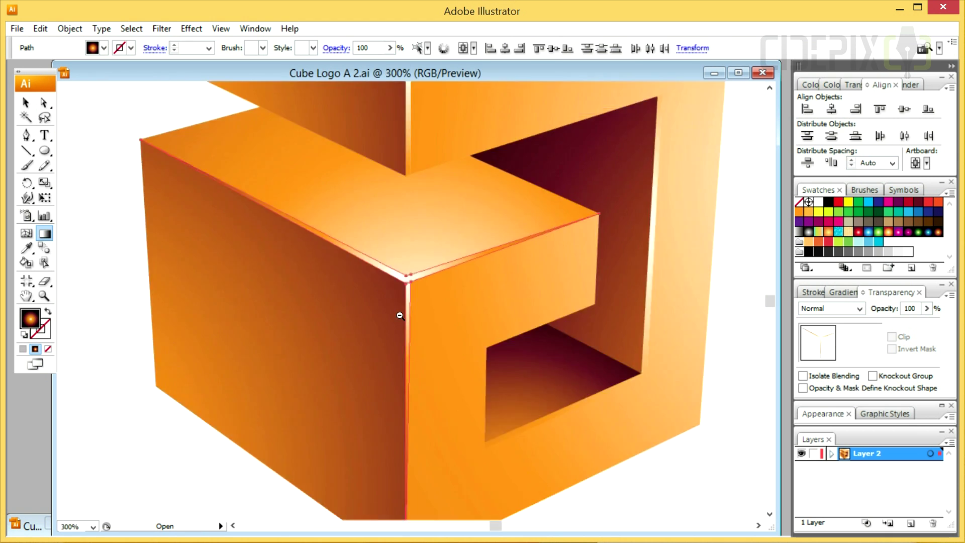
key("ctrl+0")
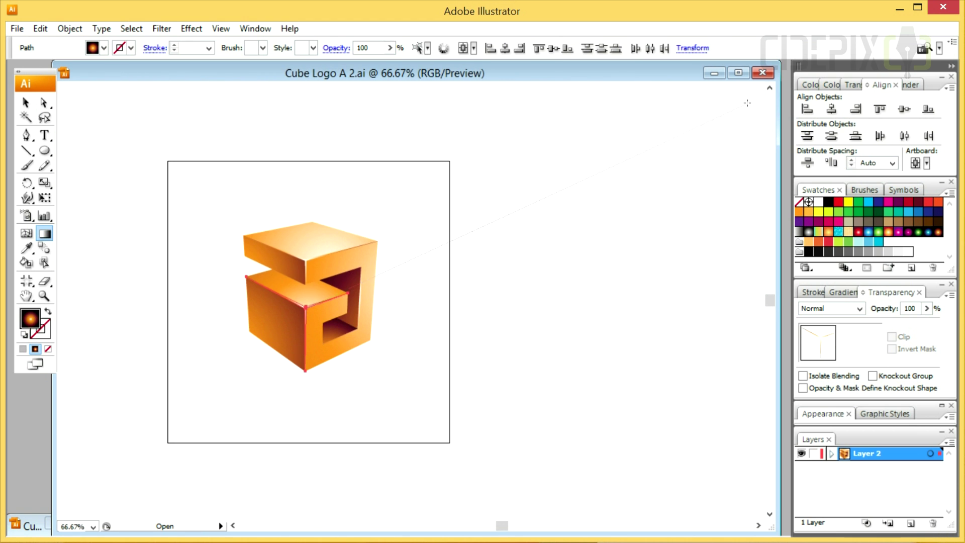
left_click(457, 266, "ctrl")
Select the bevel strips along the upper block's top edges and vertical corner and brighten their gradient
left_click_drag(390, 217, 270, 305)
left_click_drag(308, 269, 260, 323)
left_click(442, 283, "ctrl")
scroll(461, 324, "down", 11)
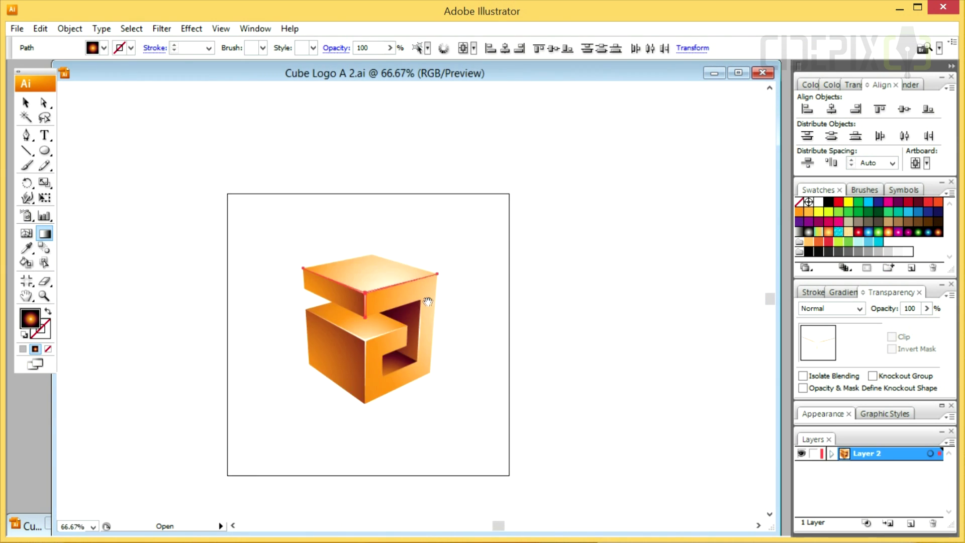
left_click_drag(427, 302, 442, 351)
left_click(424, 306, "ctrl")
left_click(425, 306, "ctrl+alt")
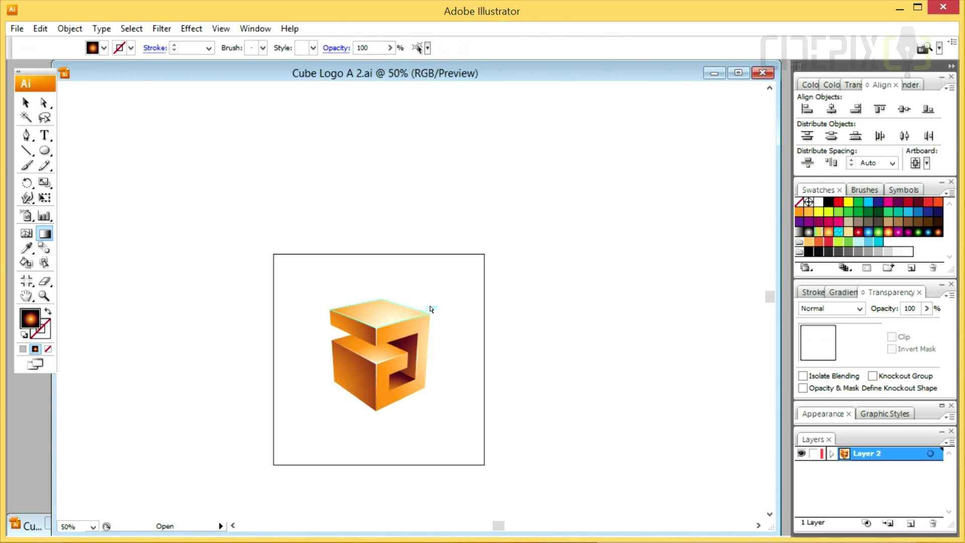
Redirect the top face's gradient once more to brighten its highlight
left_click(388, 325, "ctrl")
left_click_drag(190, 89, 174, 83)
left_click(485, 238, "ctrl")
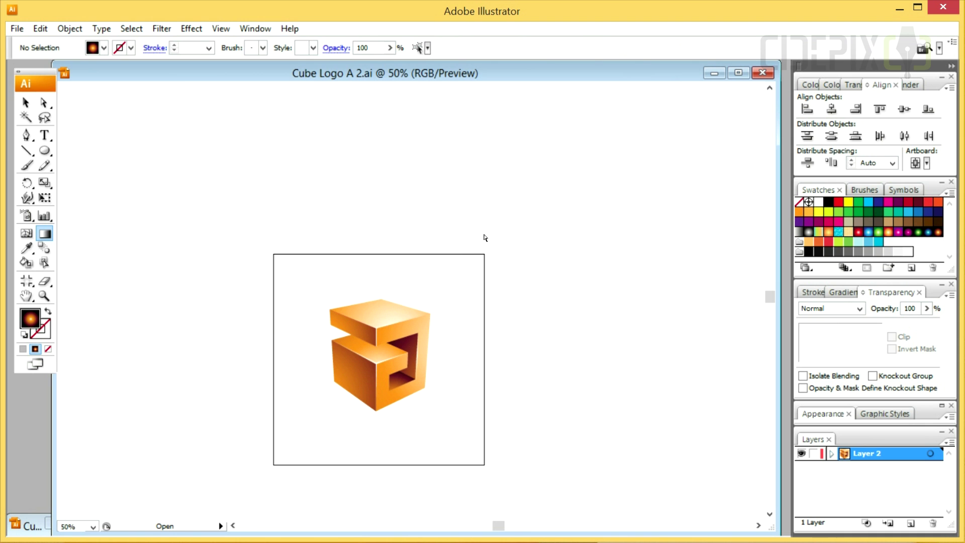
Select the bevel strips along the opening's inner vertical and bottom edges and apply a light orange highlight gradient
left_click(391, 354, "ctrl")
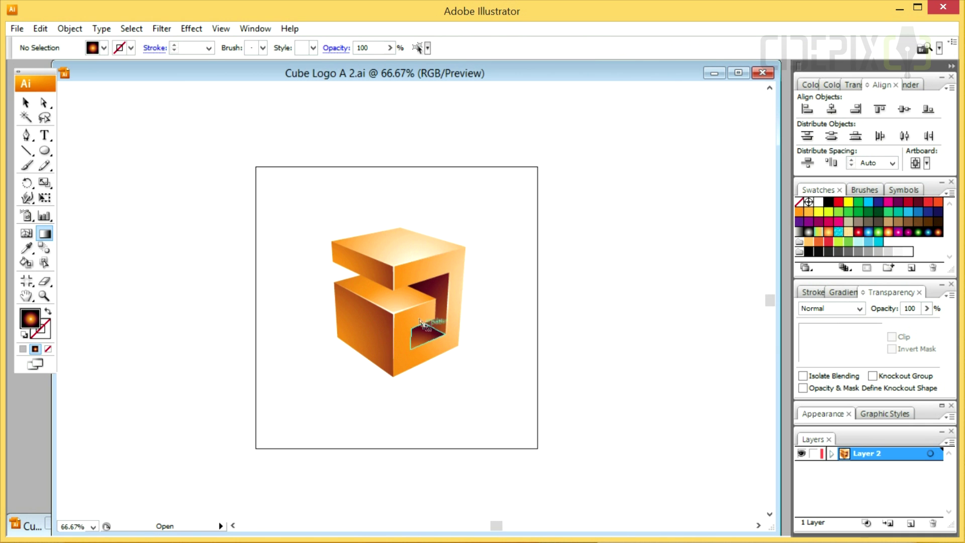
left_click(404, 308, "ctrl")
left_click(405, 308, "ctrl")
left_click_drag(473, 323, 561, 377)
left_click(460, 255, "ctrl")
left_click(414, 270, "ctrl+alt")
left_click(414, 270, "ctrl+alt")
left_click(416, 271, "ctrl+alt")
left_click(416, 272, "ctrl+alt")
left_click(418, 273, "ctrl+alt")
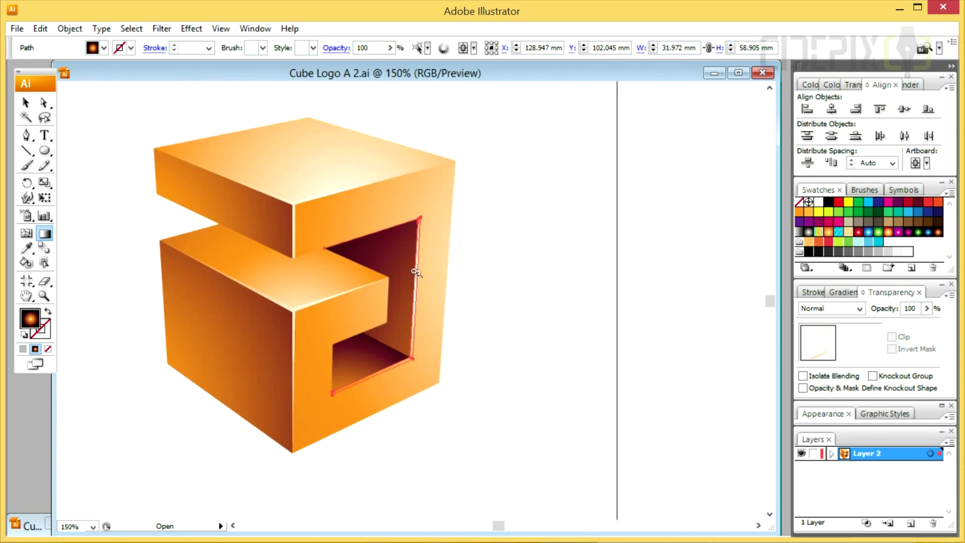
left_click(418, 273, "ctrl+alt")
left_click_drag(418, 276, 481, 274)
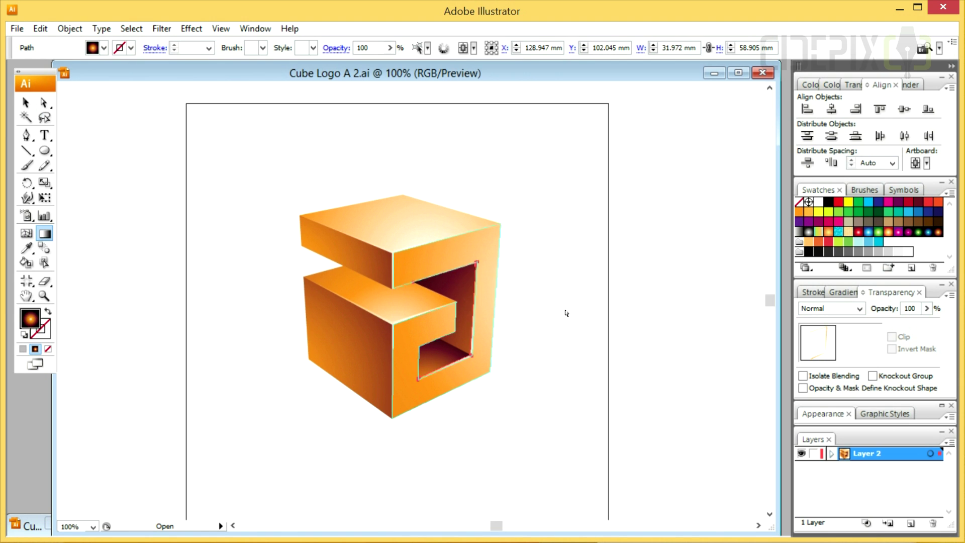
left_click(566, 311, "ctrl")
Duplicate the finished orange cube to the right of the artboard
left_click(432, 331, "ctrl+alt")
left_click(436, 330, "ctrl+alt")
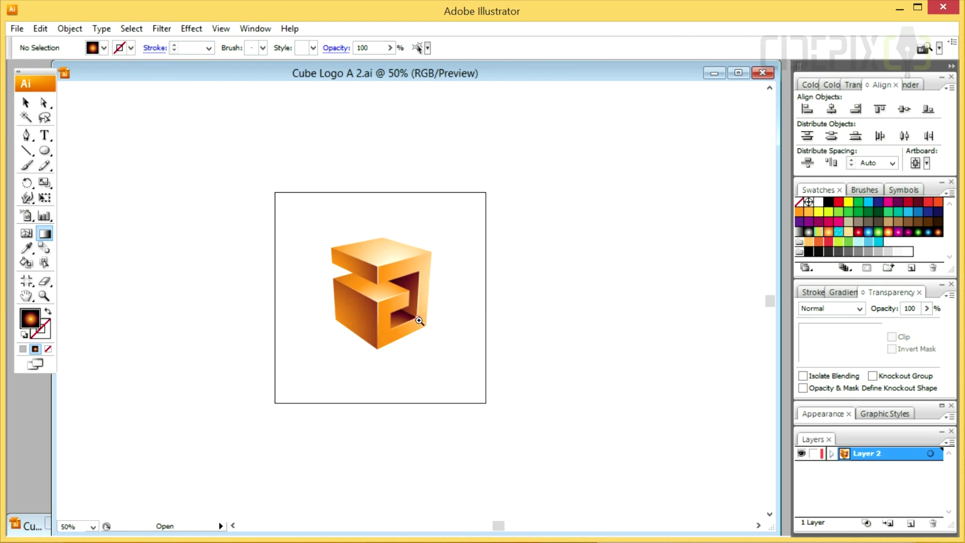
left_click(421, 318, "ctrl")
left_click(26, 103)
left_click_drag(385, 238, 584, 243)
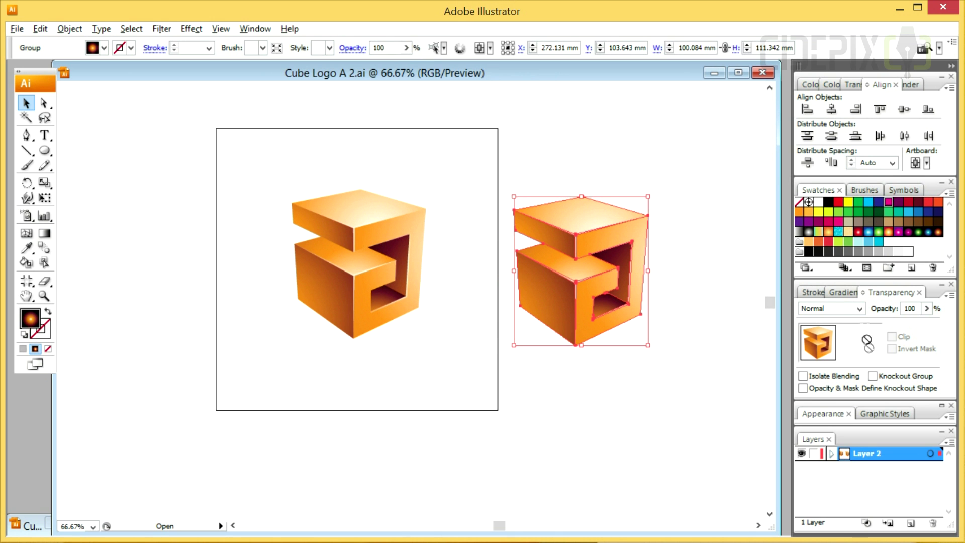
Recolor the duplicate by replacing its orange gradient stop with magenta and its maroon stop with dark magenta
left_click(842, 295)
left_click_drag(888, 203, 828, 366)
left_click_drag(898, 203, 893, 367)
left_click(745, 317)
scroll(610, 294, "down", 2)
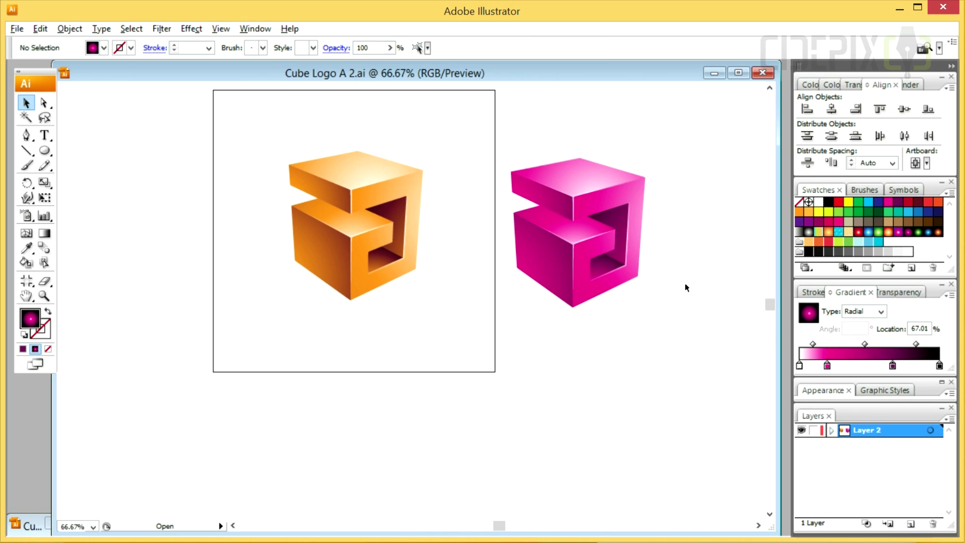
Place a copy of the magenta cube below the artboard and recolor its gradient stops light blue and dark navy
scroll(561, 275, "down", 2)
left_click_drag(353, 321, 339, 424)
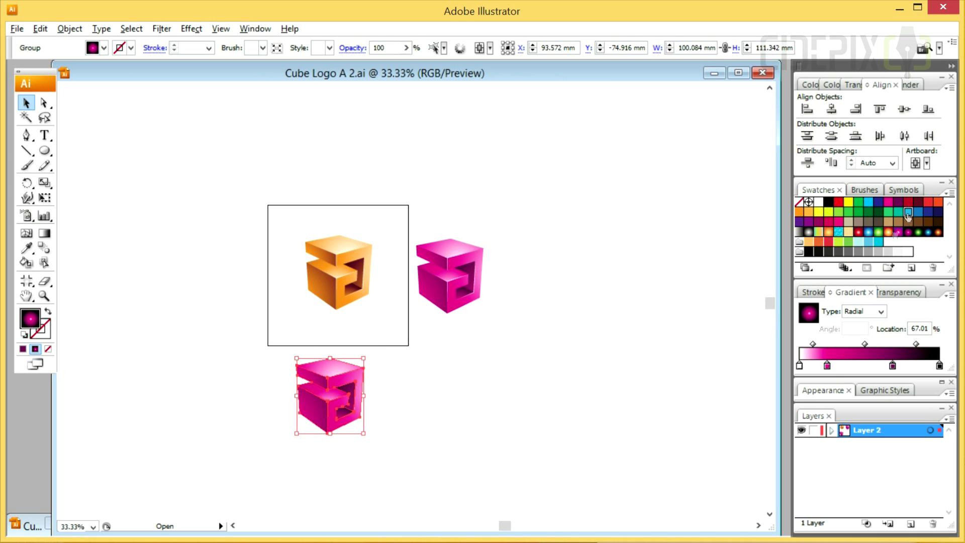
left_click_drag(828, 373, 827, 368)
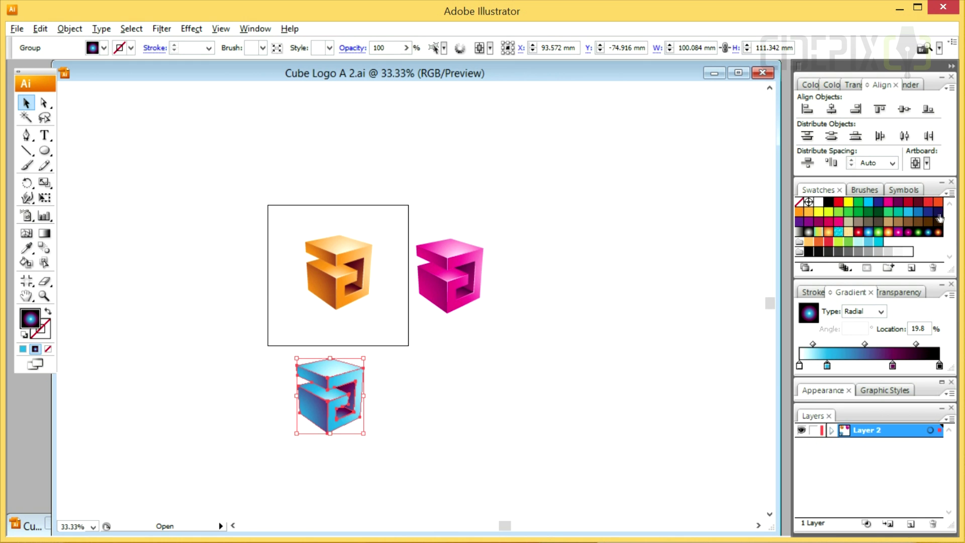
left_click_drag(893, 369, 892, 370)
left_click(427, 370)
Duplicate the blue cube to its right and recolor the copy's gradient stops light green and dark green
left_click_drag(352, 392, 462, 394)
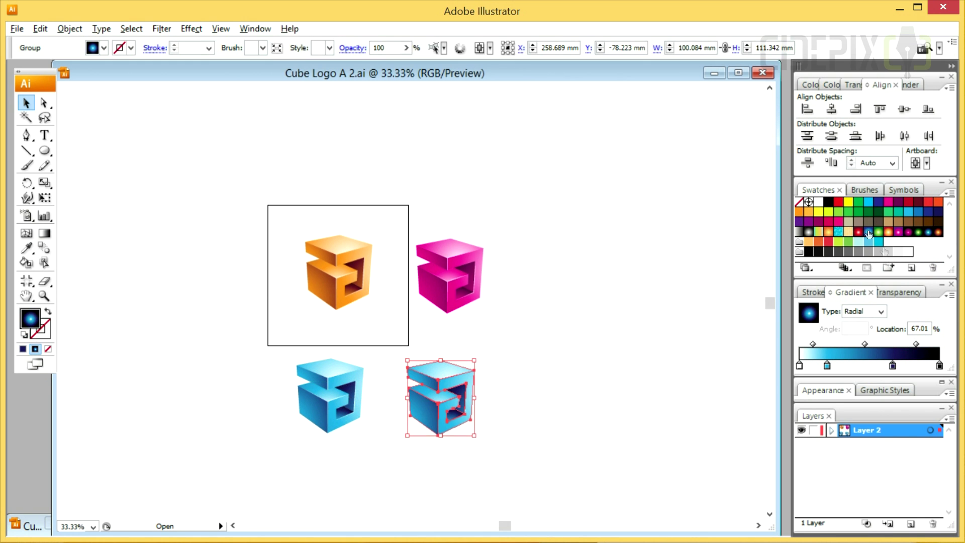
left_click_drag(839, 211, 827, 367)
left_click_drag(878, 211, 894, 368)
left_click(527, 368)
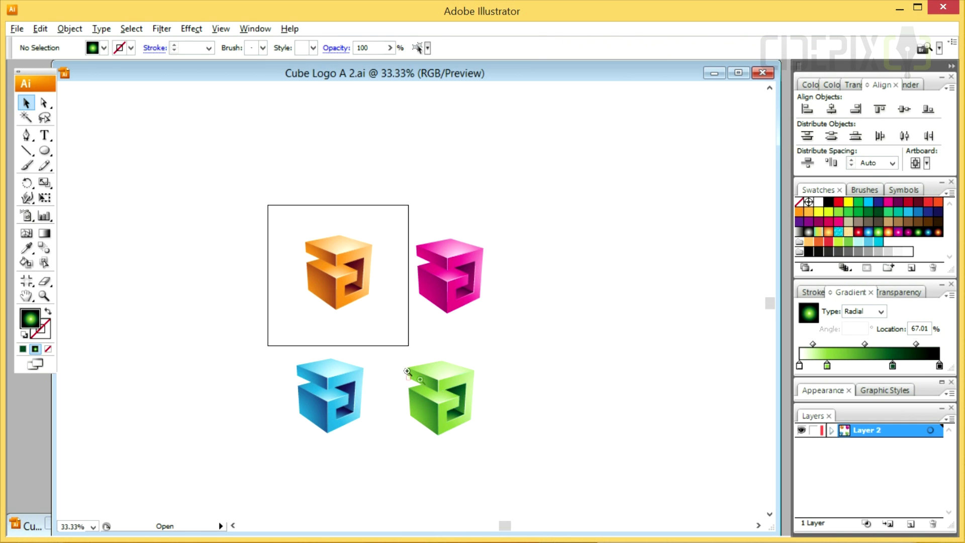
Move the green cube slightly to the right so it sits farther from the blue cube
left_click(426, 365, "ctrl")
left_click_drag(426, 355, 491, 375)
left_click(556, 357)
left_click_drag(558, 357, 600, 380)
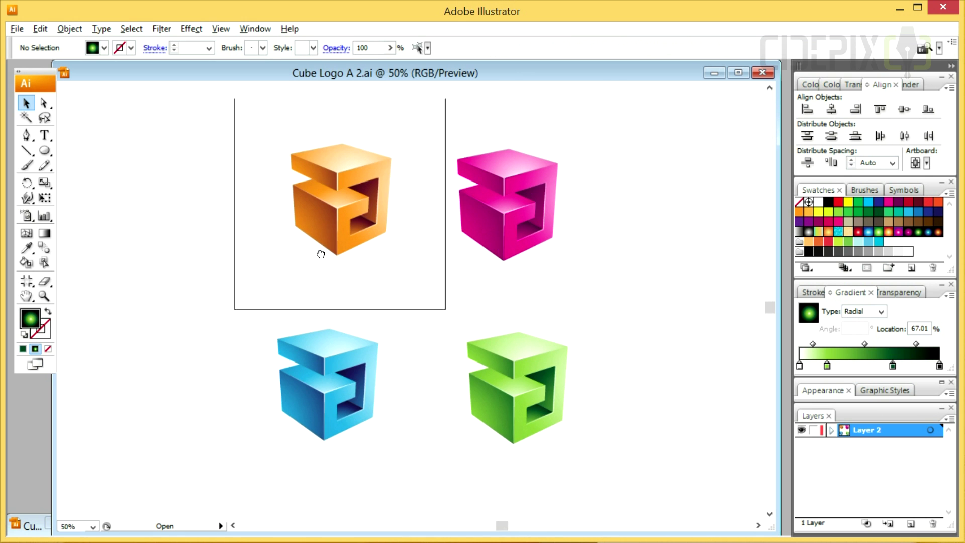
Draw a circle about 116 mm in diameter beside the artboard and fill it with a radial gradient from light gray to white
key("slash")
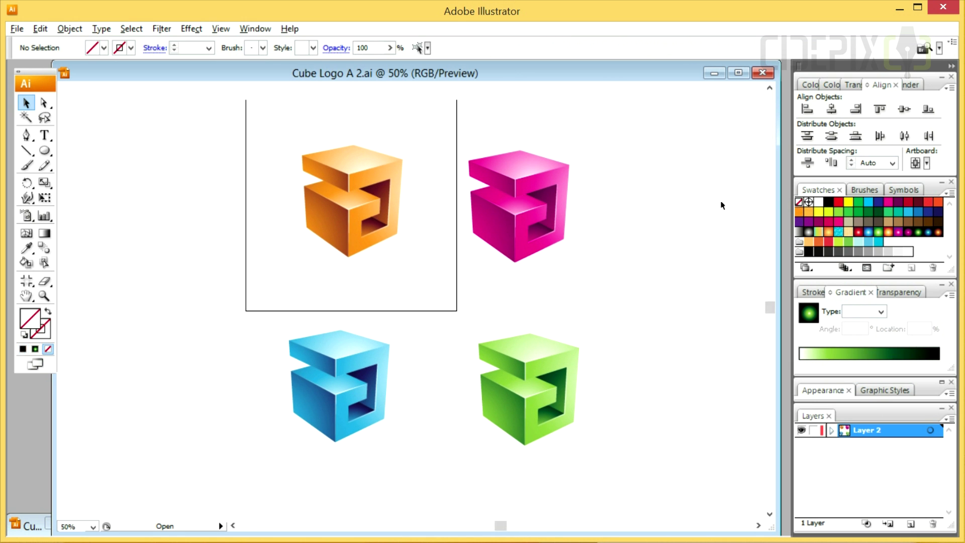
left_click(44, 151)
left_click_drag(120, 193, 236, 310)
left_click(26, 103)
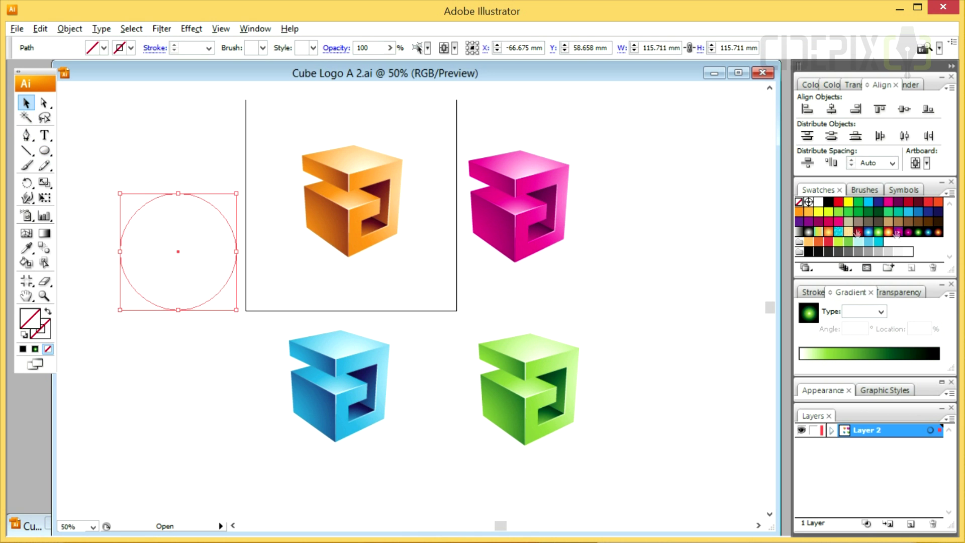
left_click(808, 232)
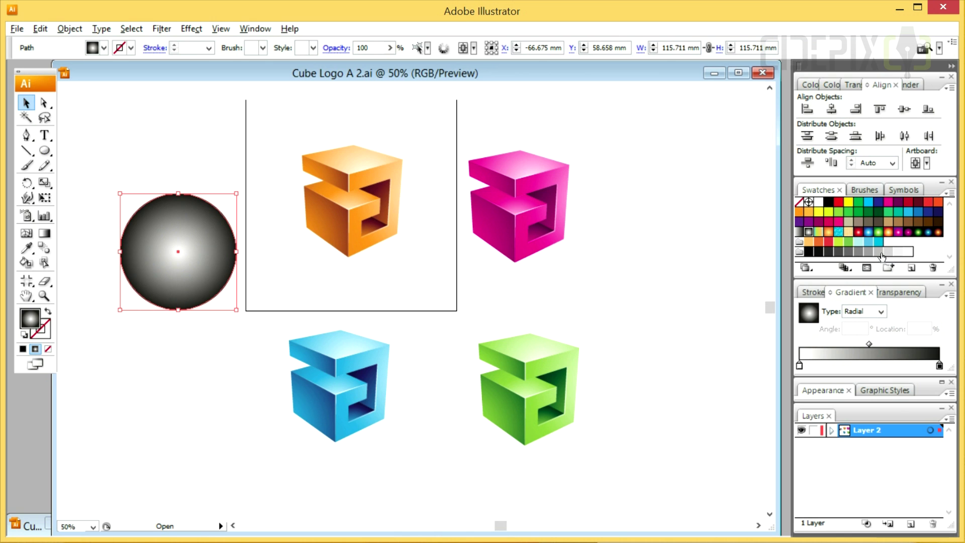
left_click_drag(937, 370, 905, 373)
left_click_drag(827, 365, 799, 366)
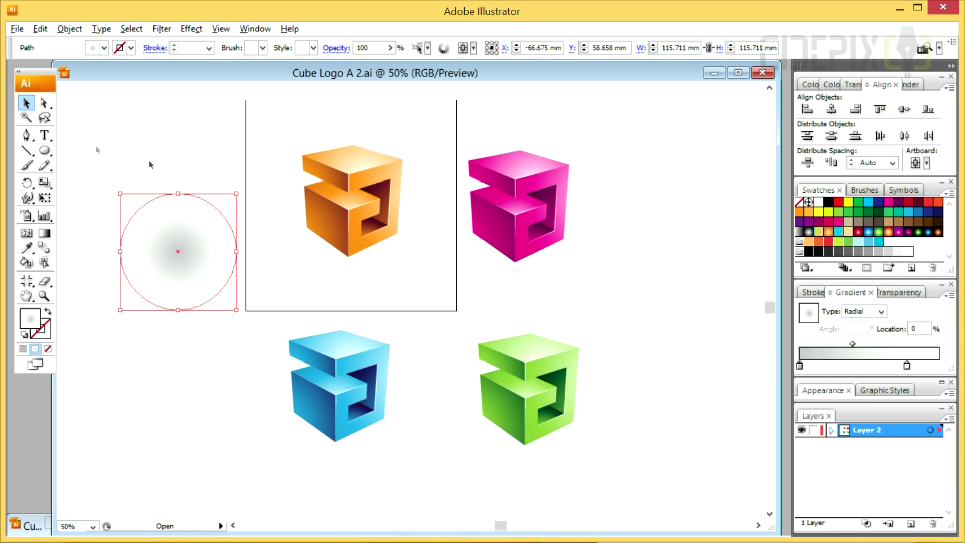
Flatten the circle into a shadow ellipse, place one under the orange and magenta cubes, and set both to Multiply blending
left_click_drag(178, 192, 535, 276)
left_click(347, 271, "shift")
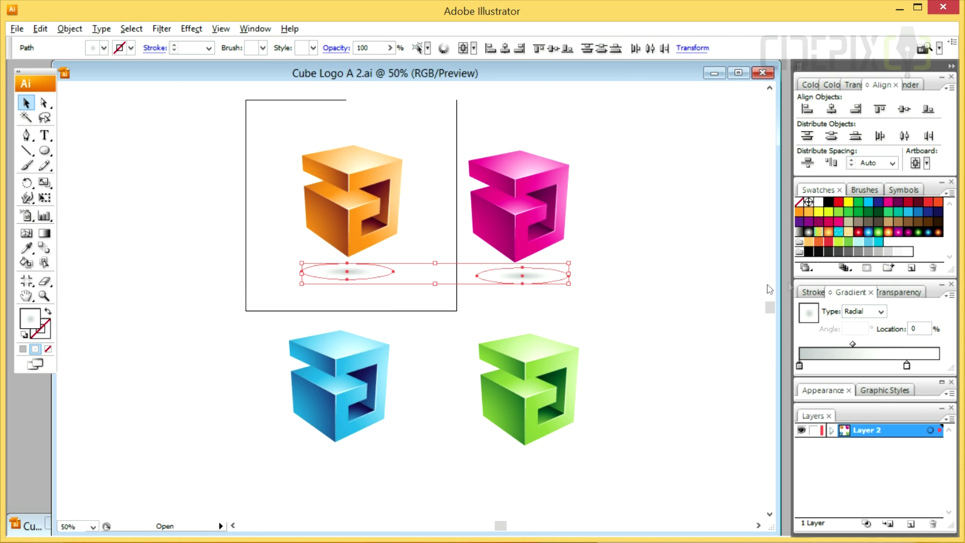
left_click(889, 292)
left_click(854, 308)
left_click(834, 349)
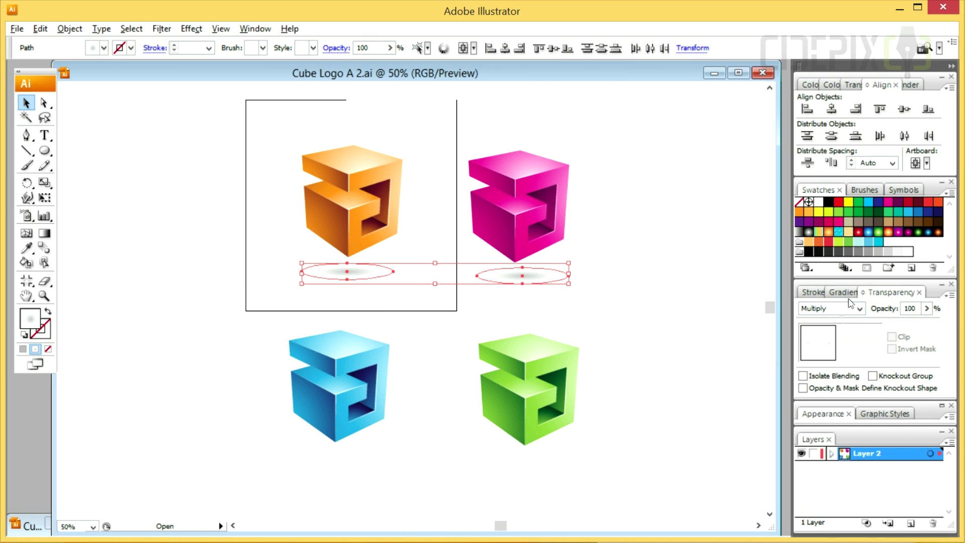
Copy the two shadows beneath the blue and green cubes and horizontally center each column of cubes with its shadows
left_click_drag(367, 273, 369, 472)
left_click_drag(485, 477, 498, 161)
left_click(505, 48)
left_click_drag(431, 121, 322, 473)
left_click(450, 207)
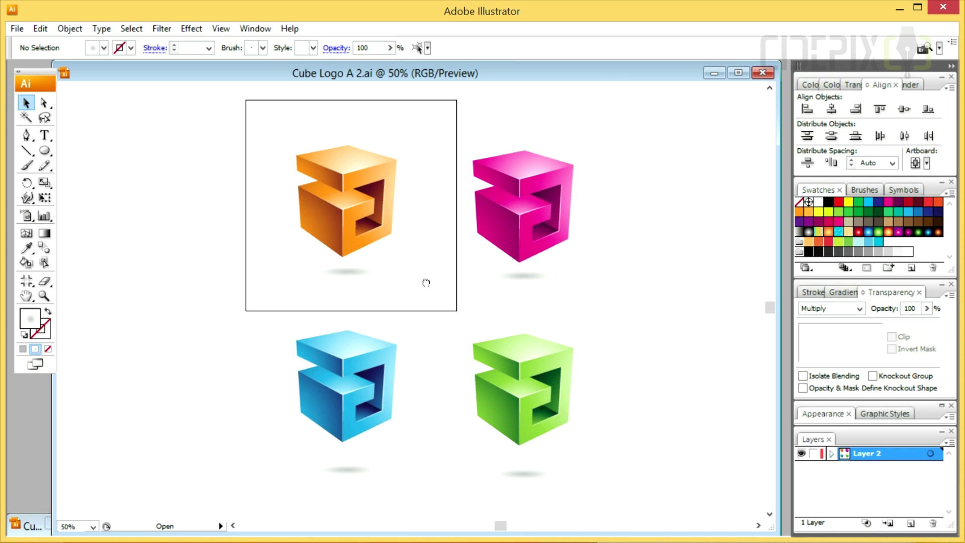
Set the blending mode of all four shadow ellipses to Multiply
left_click_drag(425, 282, 318, 265)
left_click_drag(536, 338, 292, 360)
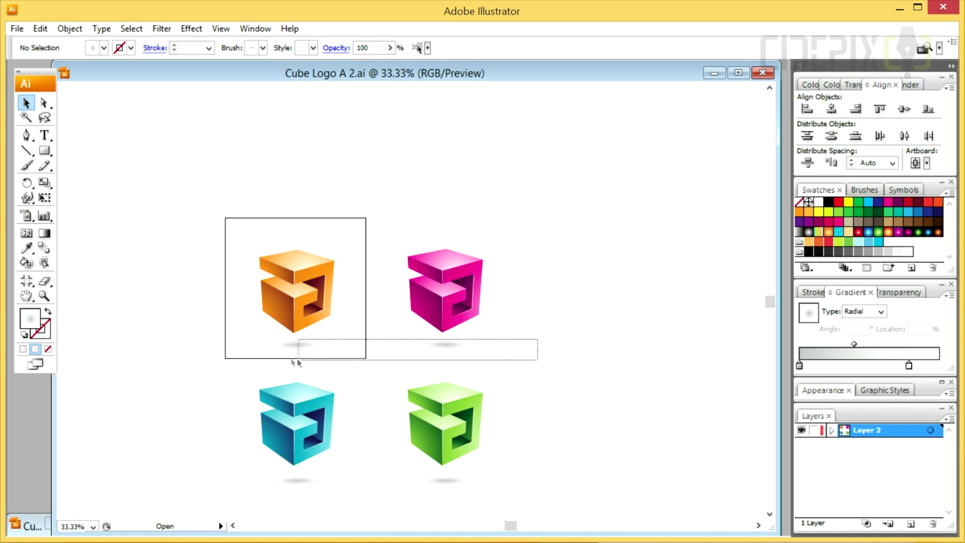
left_click_drag(512, 476, 294, 500)
left_click(892, 292)
left_click(858, 308)
left_click(828, 351)
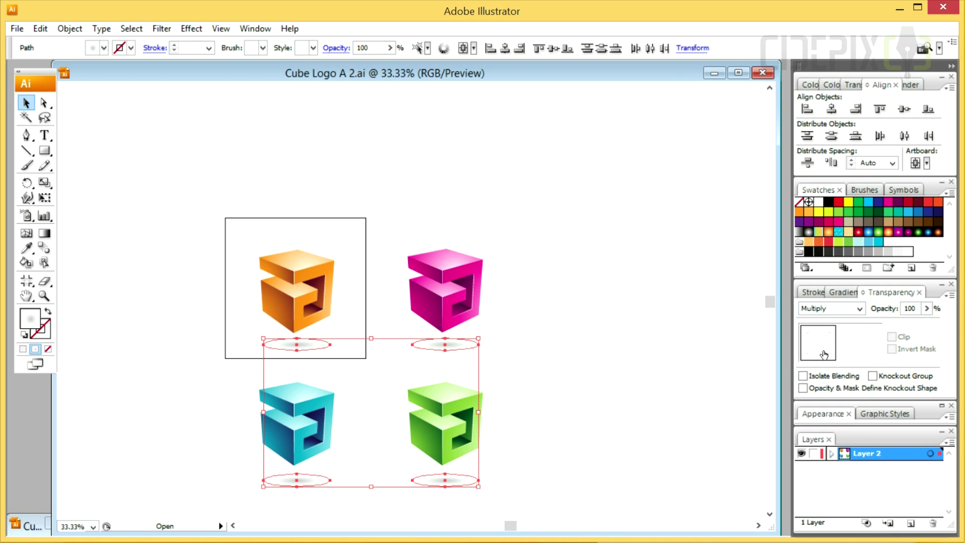
left_click(565, 341)
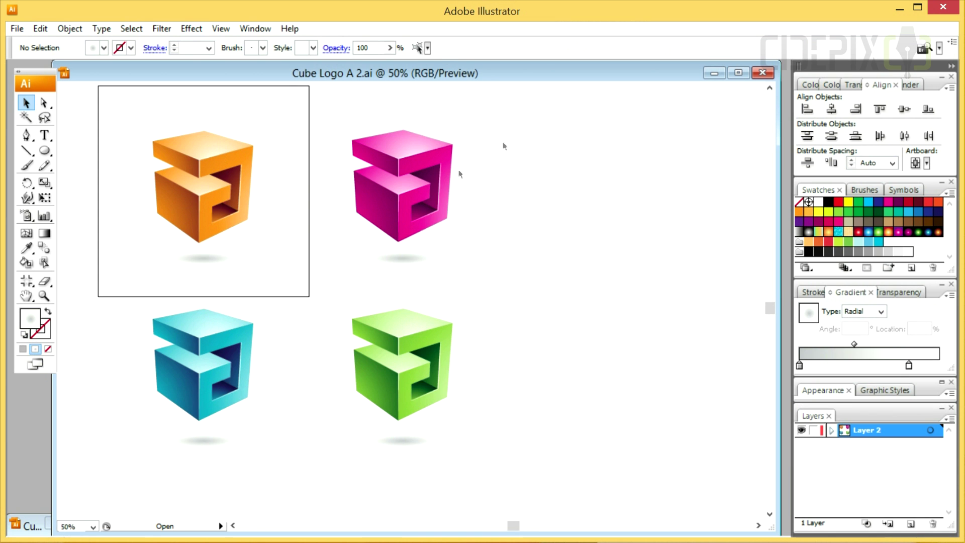
Duplicate all four cubes together with their shadows to the right of the originals
left_click_drag(505, 141, 155, 458)
left_click_drag(215, 216, 595, 246)
key("space")
left_click_drag(535, 274, 288, 260)
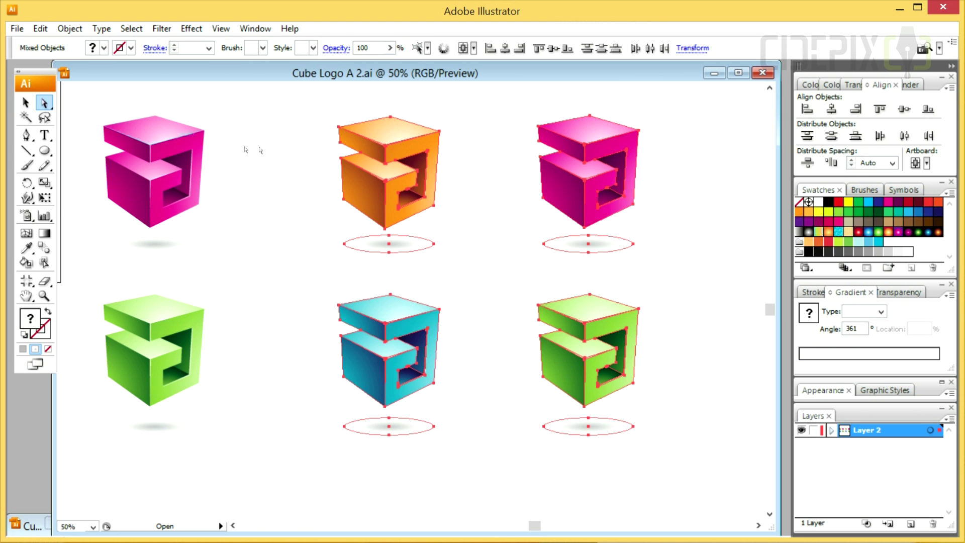
left_click(252, 151)
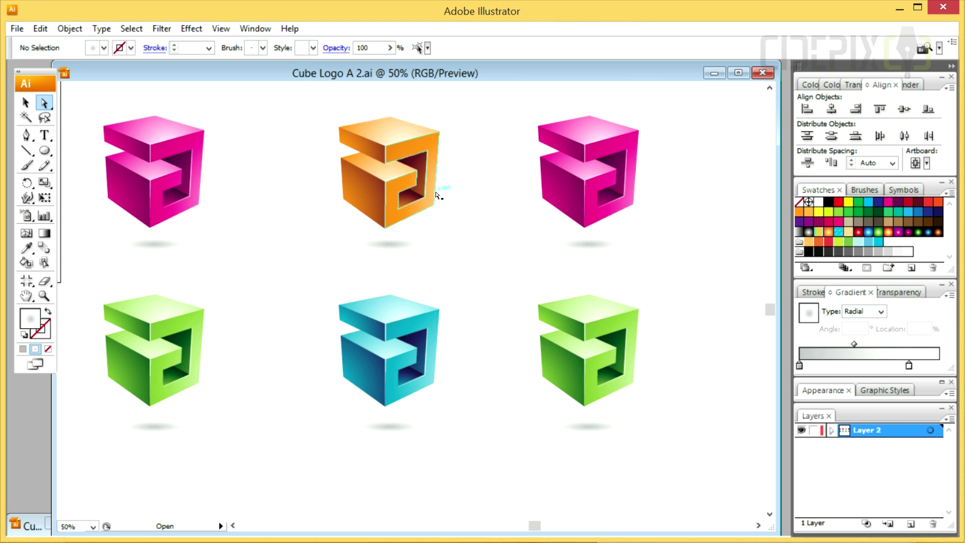
Delete the front letter "a" face from each of the four duplicated cubes, leaving only the side and top faces
left_click(436, 195)
left_click(628, 207, "shift")
left_click(610, 378, "shift")
left_click(431, 379, "shift")
key("Delete")
key("v")
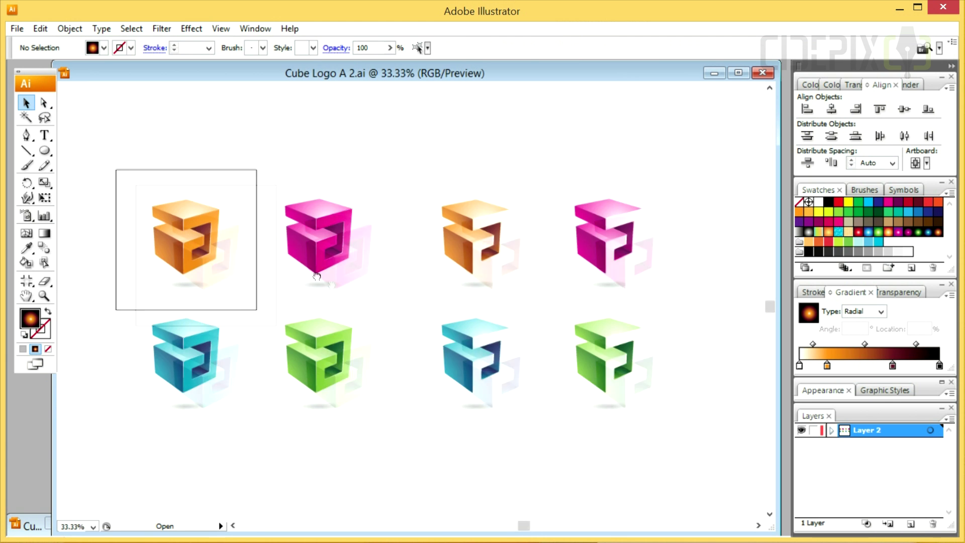
left_click_drag(317, 277, 309, 258)
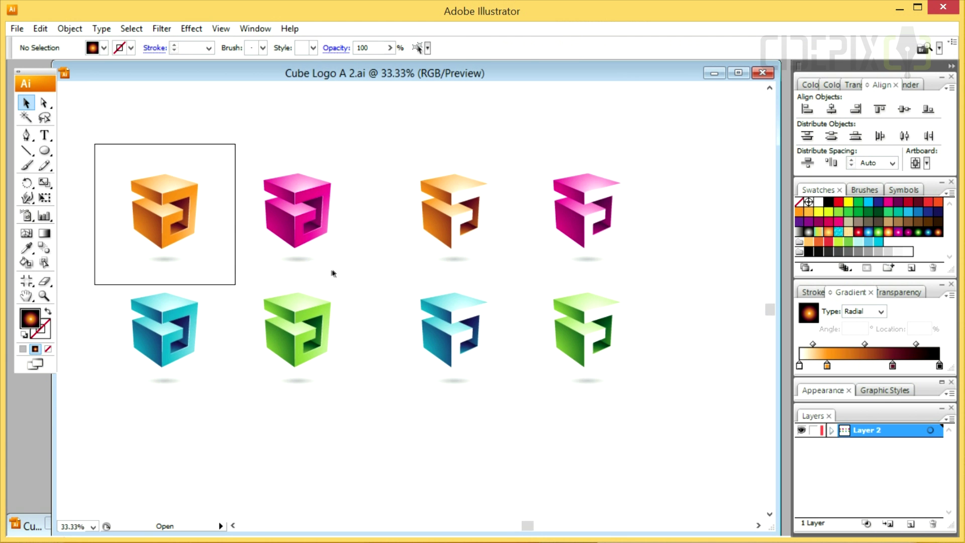
Create a text box below the cubes containing the word "atrium" at 150 pt
left_click(45, 135)
left_click_drag(341, 401, 549, 467)
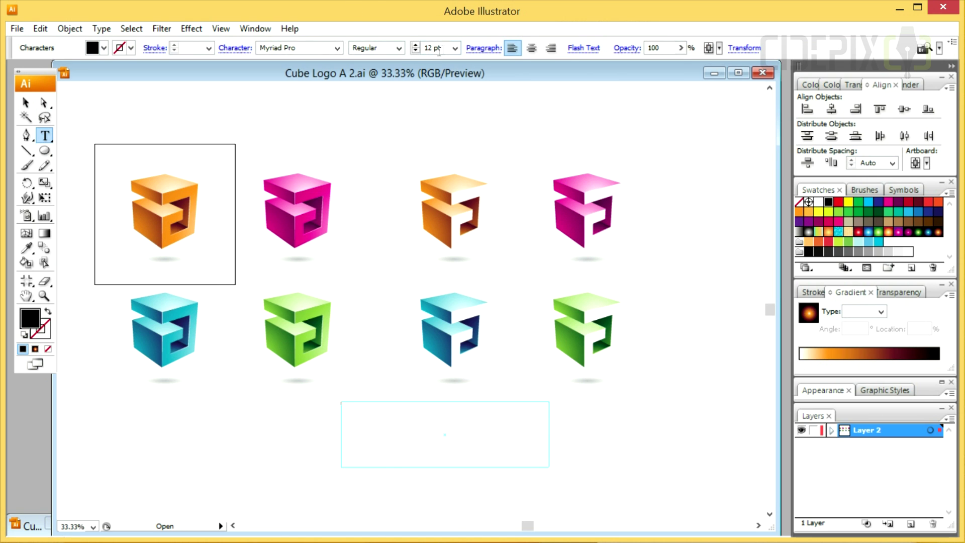
type("atrium")
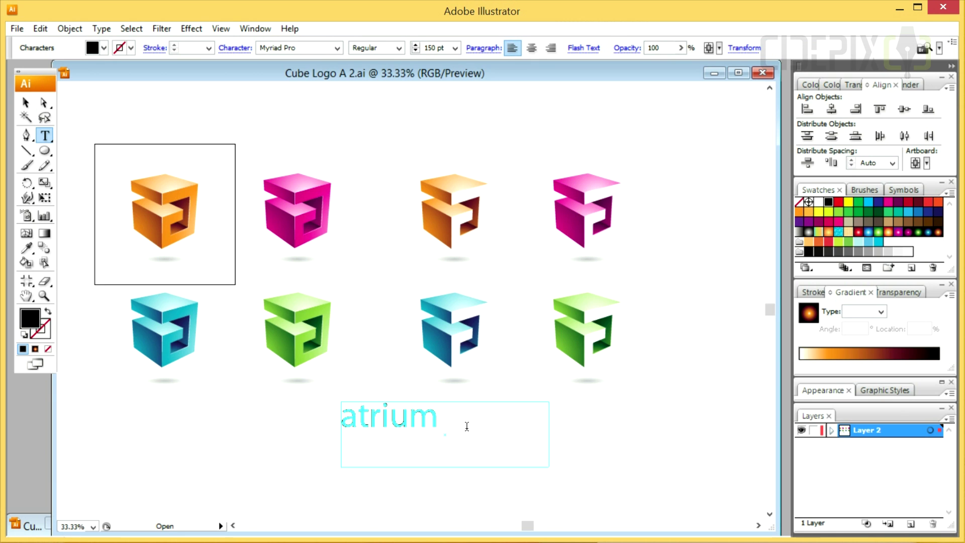
Try several fonts on the whole word "atrium" and apply the Loaded font
key("ctrl+a")
left_click(318, 49)
key("Up")
key("Down")
key("Down")
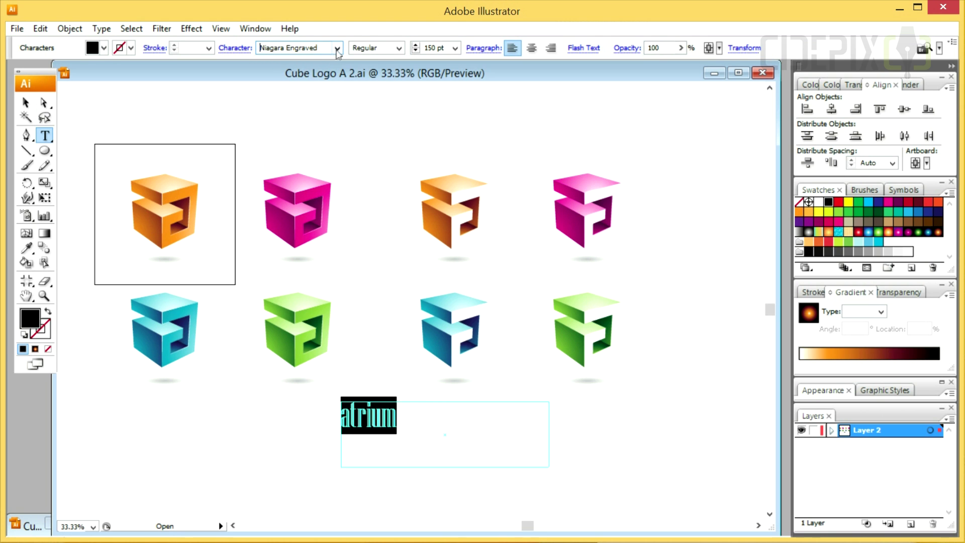
left_click(337, 49)
left_click(351, 109)
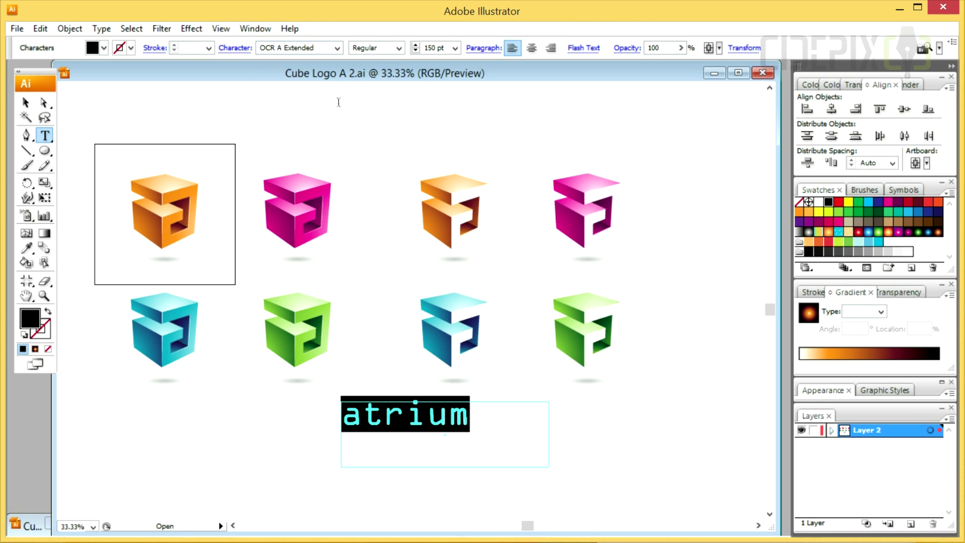
left_click(294, 49)
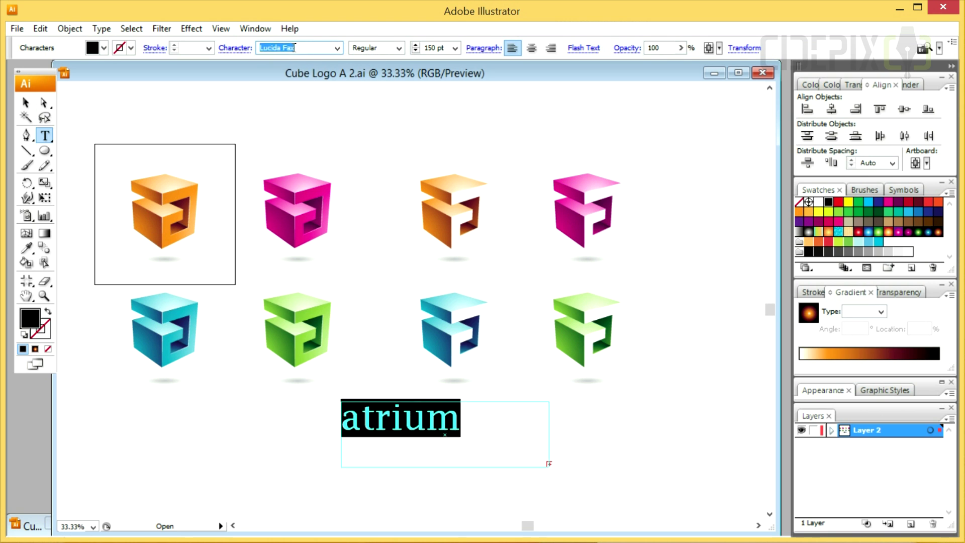
key("Up")
key("Up")
key("Up")
key("Up")
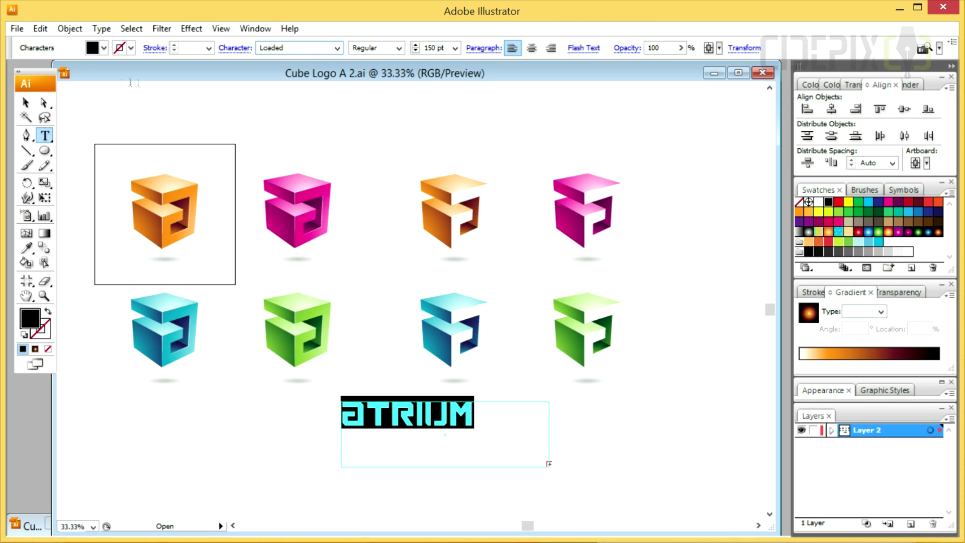
Move the wordmark to the right of the faceless magenta cube, enlarge it to 201 pt and fit its text box
left_click(25, 103)
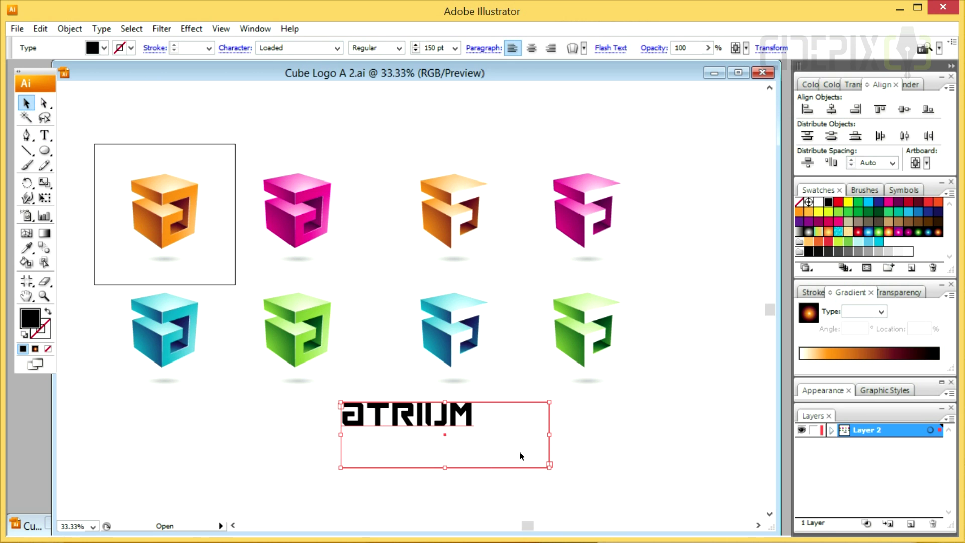
left_click_drag(525, 454, 525, 452)
left_click_drag(468, 423, 663, 210)
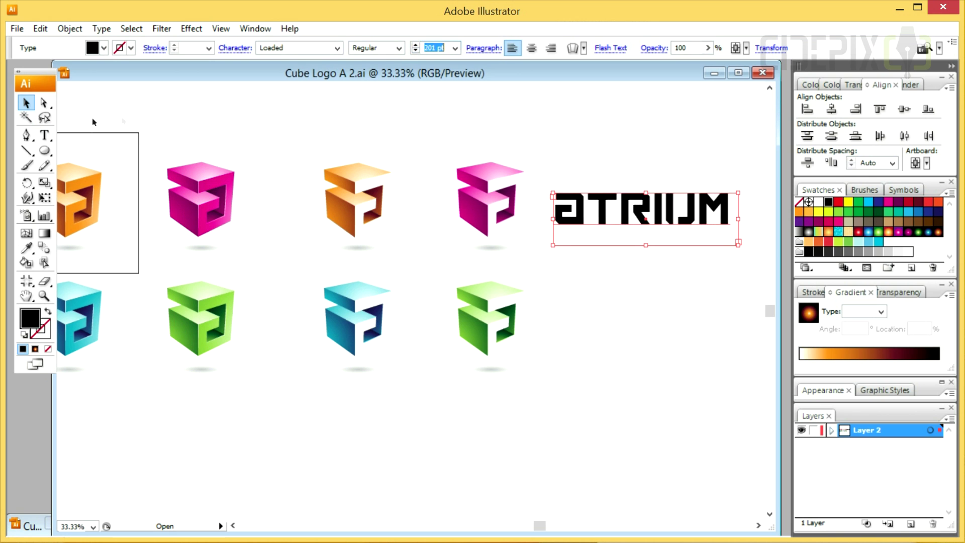
key("ctrl+shift+a")
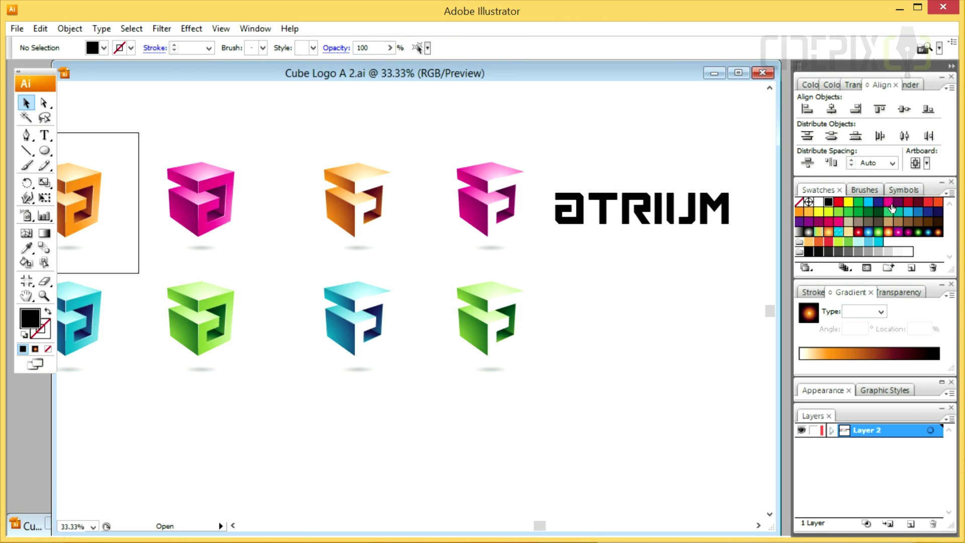
Color the wordmark magenta and recolor only its letters "rium" dark purple
left_click(666, 230)
left_click(888, 203)
key("ctrl+shift+a")
left_click_drag(610, 189, 668, 227)
left_click(45, 135)
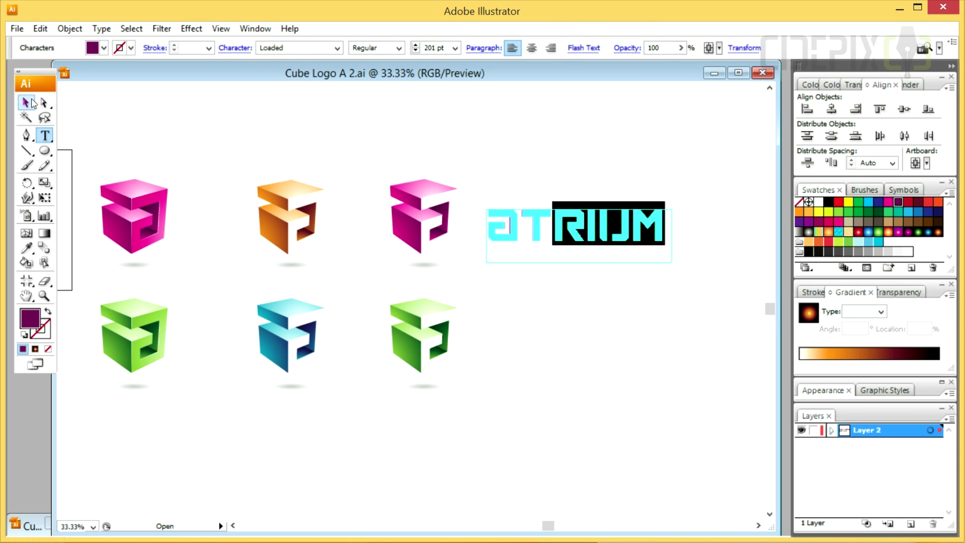
left_click(31, 103)
left_click(596, 186)
Arrange the faceless magenta cube with its shadow above the two-tone wordmark to form a complete logo
left_click(566, 246)
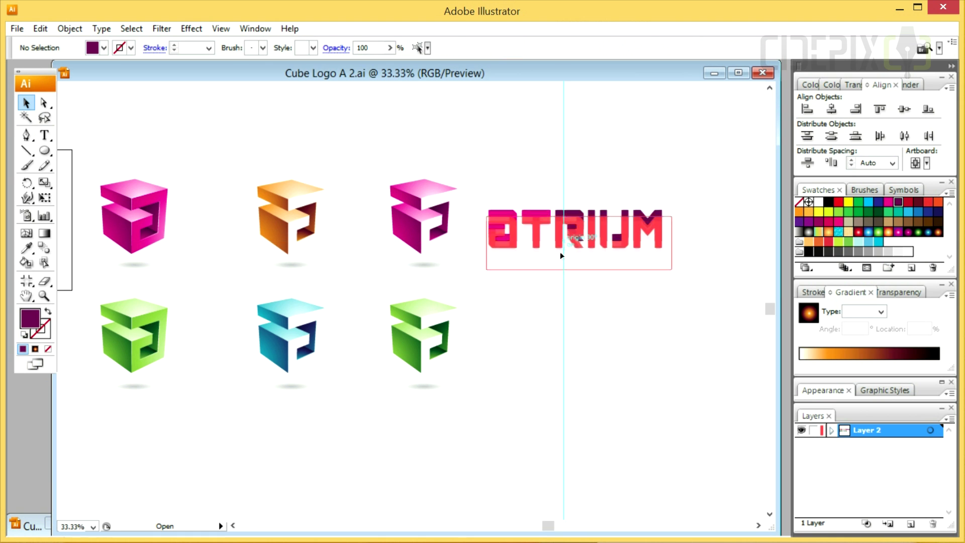
left_click_drag(424, 262, 578, 161)
left_click(652, 202)
left_click_drag(669, 158, 520, 251)
left_click_drag(563, 198, 420, 303)
key("ctrl+equal")
key("ctrl+equal")
left_click(545, 290)
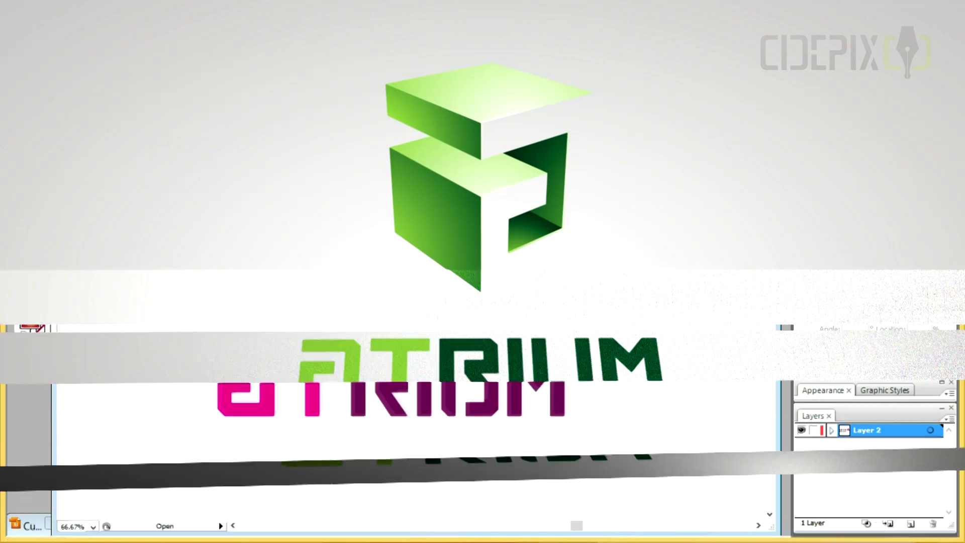